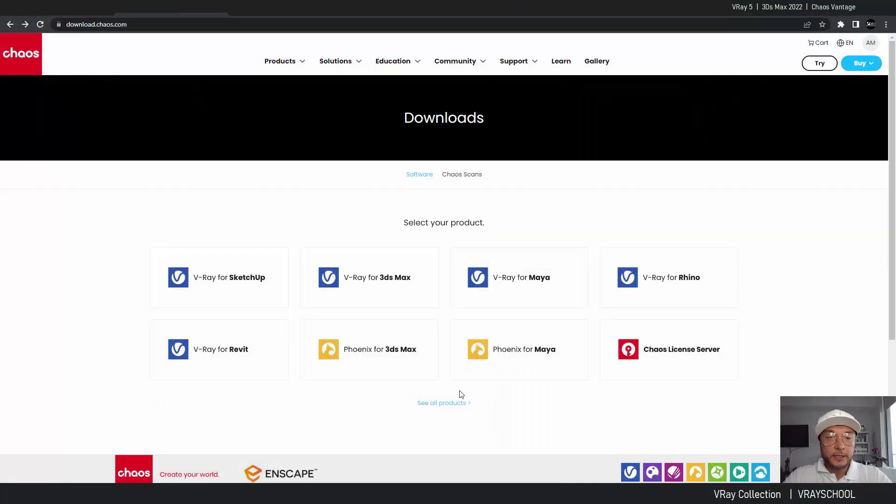
# Expand the Chaos downloads page to all products and look through the complete list.
pyautogui.click(437, 403)
pyautogui.scroll(-2, 288, 274)
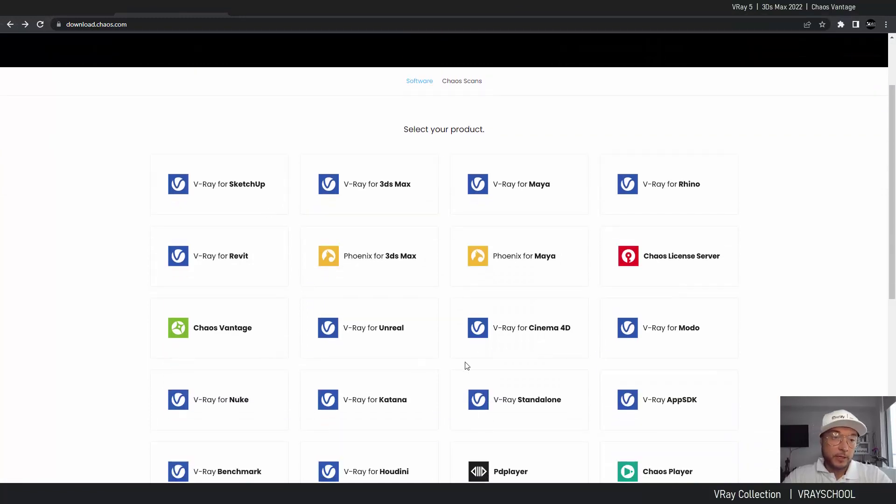
pyautogui.scroll(-2, 703, 368)
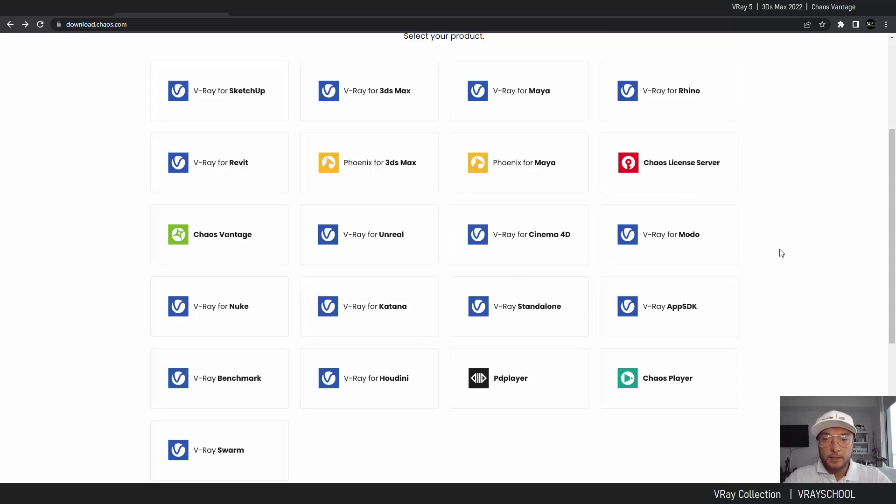
pyautogui.scroll(-2, 678, 359)
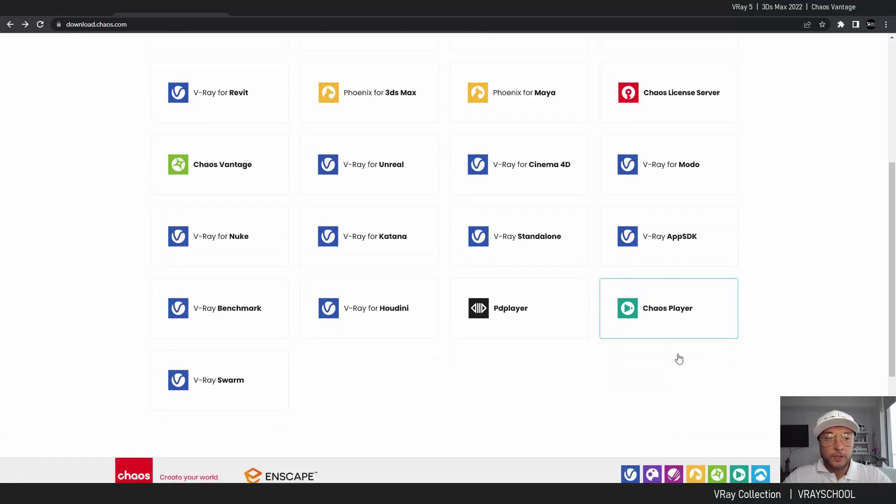
pyautogui.scroll(3, 394, 111)
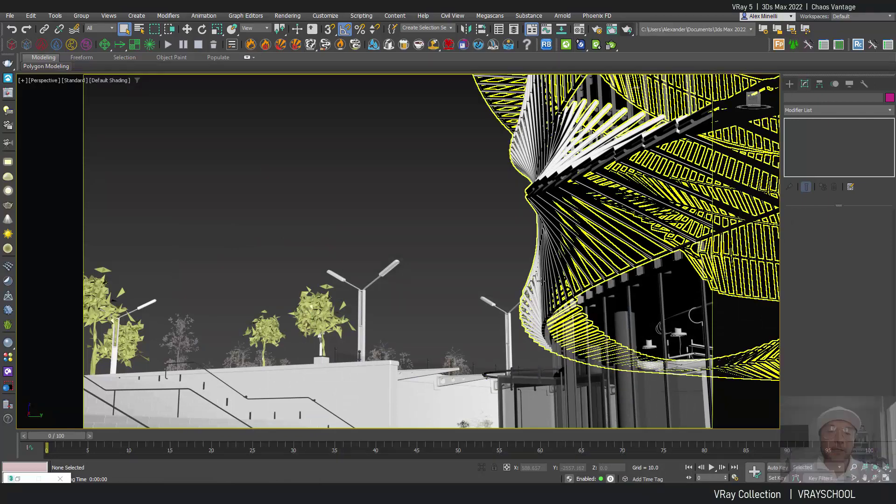
# Start a test render of the perspective view and close the V-Ray Frame Buffer.
pyautogui.click(627, 29)
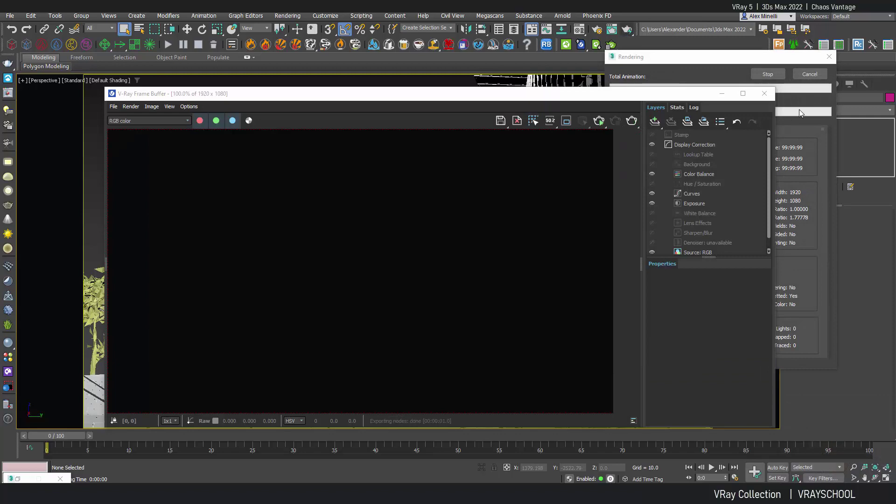
pyautogui.click(766, 93)
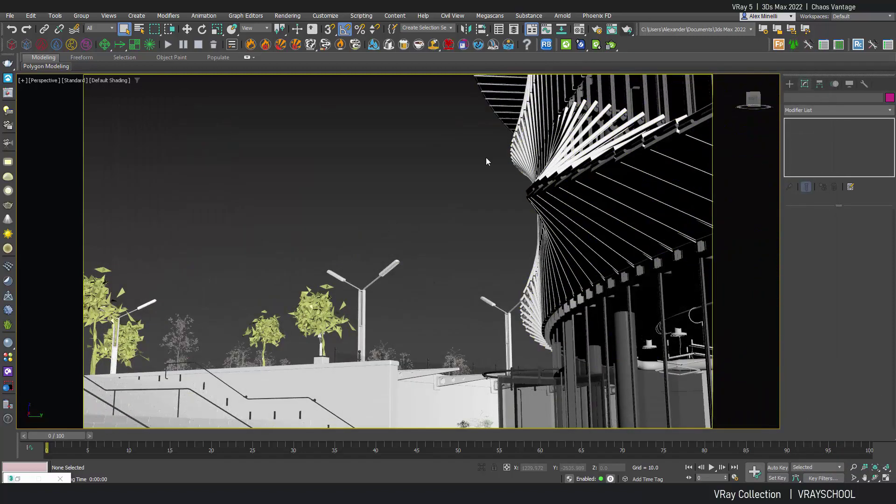
# Place a VRayPhysicalCamera in the top view, aimed from outside the round building, with a target distance of about 1533.
pyautogui.press('t')
pyautogui.click(789, 84)
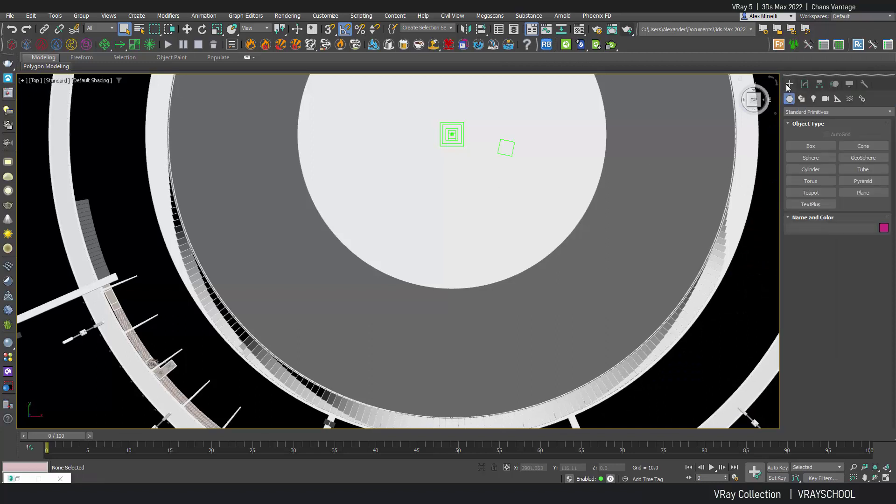
pyautogui.click(826, 99)
pyautogui.click(835, 111)
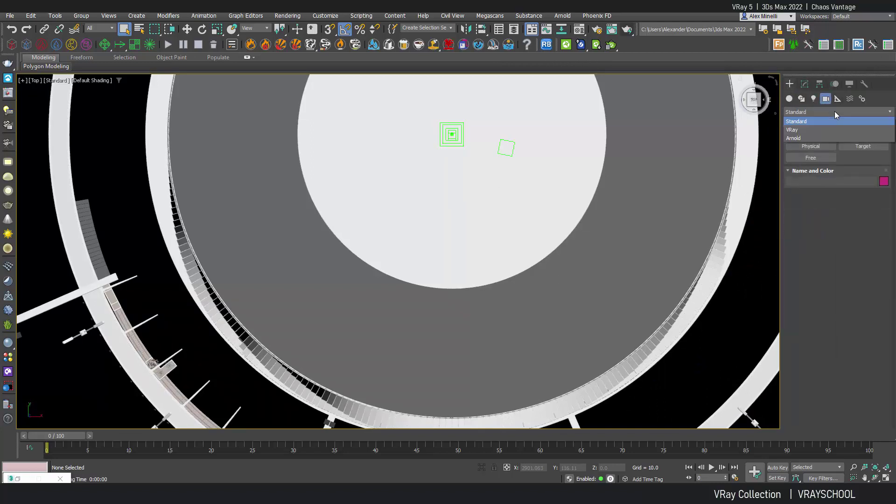
pyautogui.click(813, 129)
pyautogui.click(864, 145)
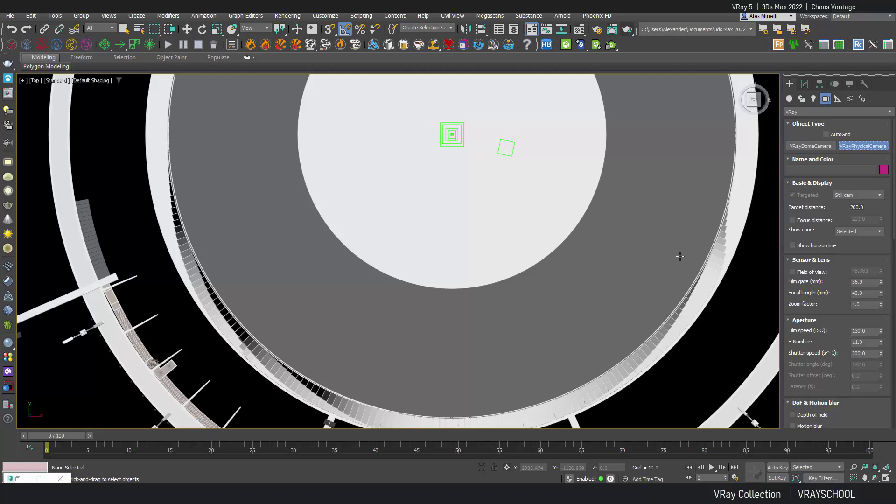
pyautogui.moveTo(688, 243); pyautogui.dragTo(632, 266)
pyautogui.moveTo(551, 301); pyautogui.dragTo(528, 306)
# Look through the new camera in shaded mode and dolly and pan it to frame the stairs, courtyard and glass entrance.
pyautogui.press('F3')
pyautogui.press('c')
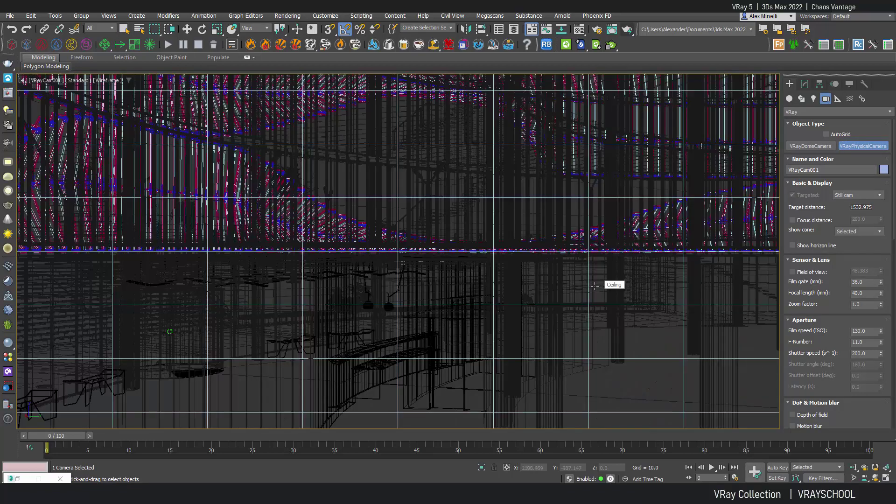
pyautogui.press('F3')
pyautogui.moveTo(554, 278)
pyautogui.mouseDown(button='middle')
pyautogui.moveTo(513, 302)
pyautogui.moveTo(518, 368)
pyautogui.mouseUp(button='middle')
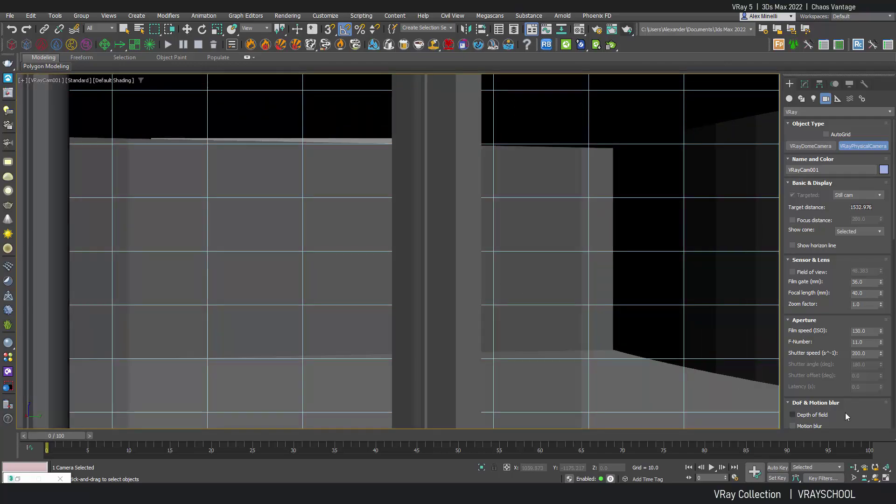
pyautogui.click(856, 467)
pyautogui.moveTo(565, 294); pyautogui.dragTo(504, 269)
pyautogui.scroll(2, 503, 268)
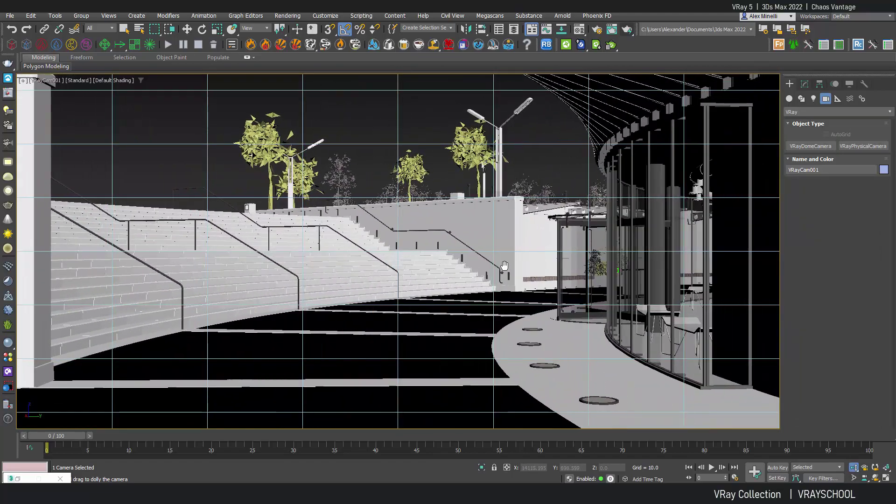
pyautogui.moveTo(502, 268); pyautogui.dragTo(454, 270, button='middle')
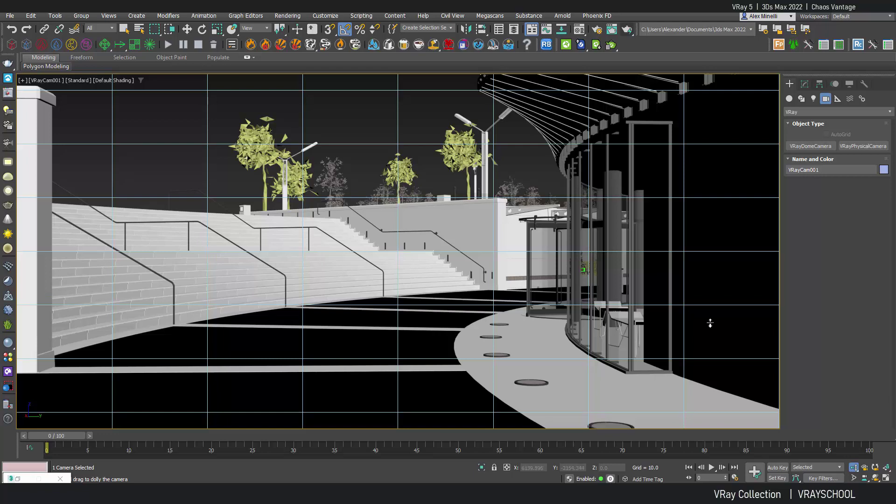
pyautogui.hotkey('alt', 'z')
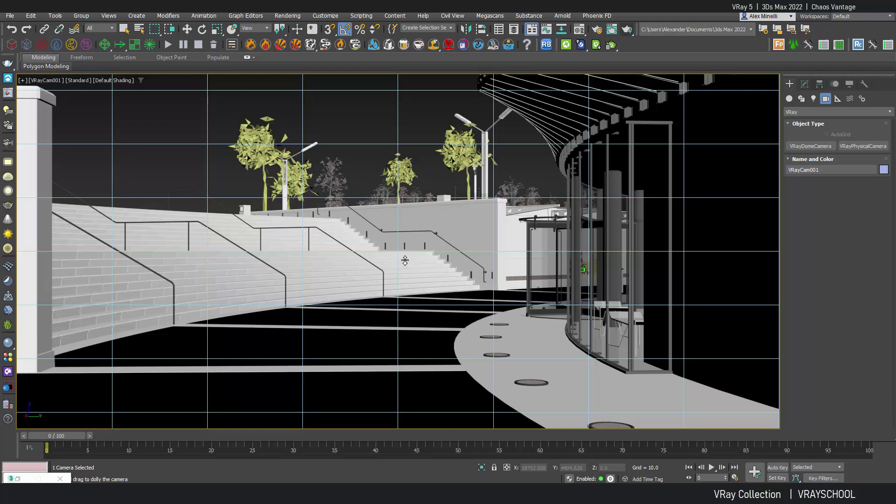
# Show the whole site from above and open the HDRIs category in the Chaos Cosmos browser.
pyautogui.press('t')
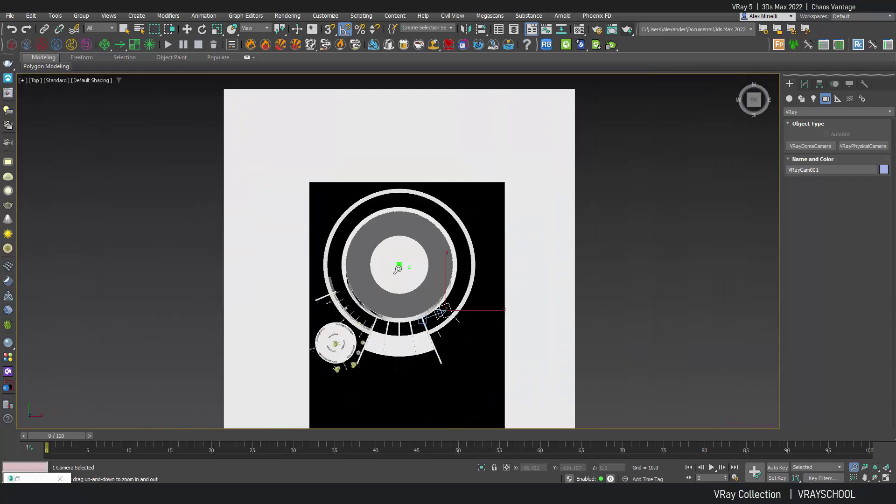
pyautogui.moveTo(397, 270); pyautogui.dragTo(398, 326)
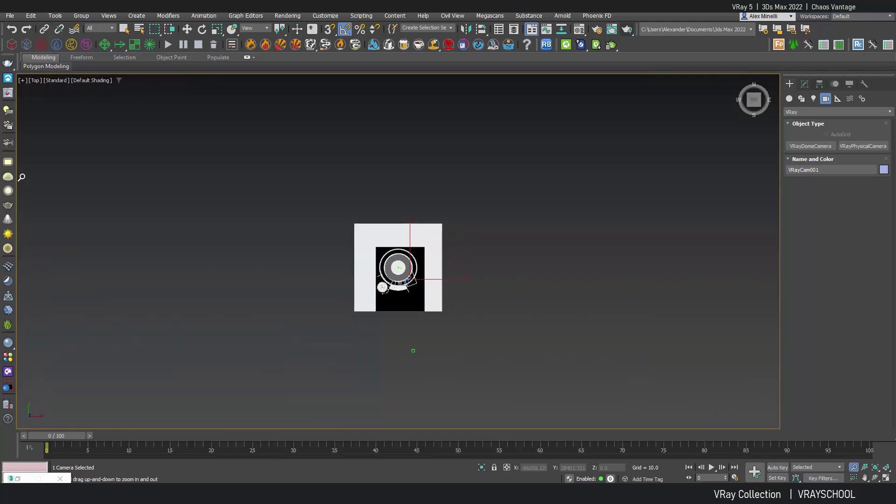
pyautogui.click(8, 358)
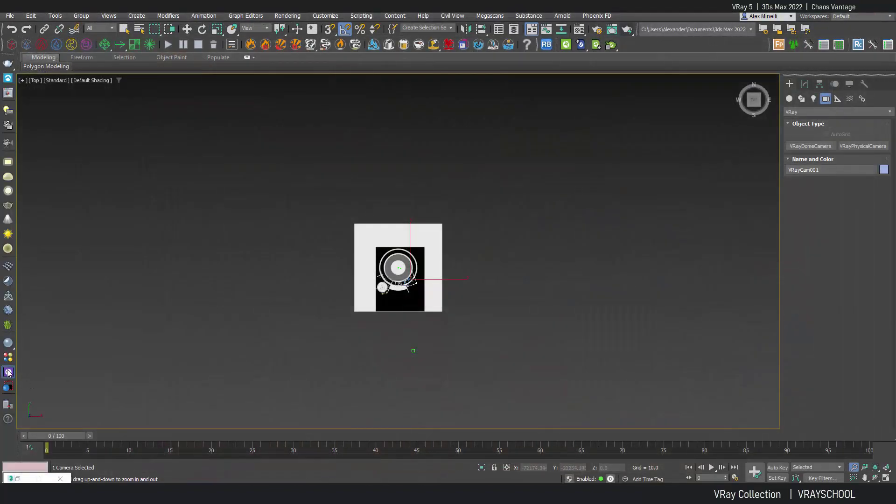
pyautogui.click(8, 372)
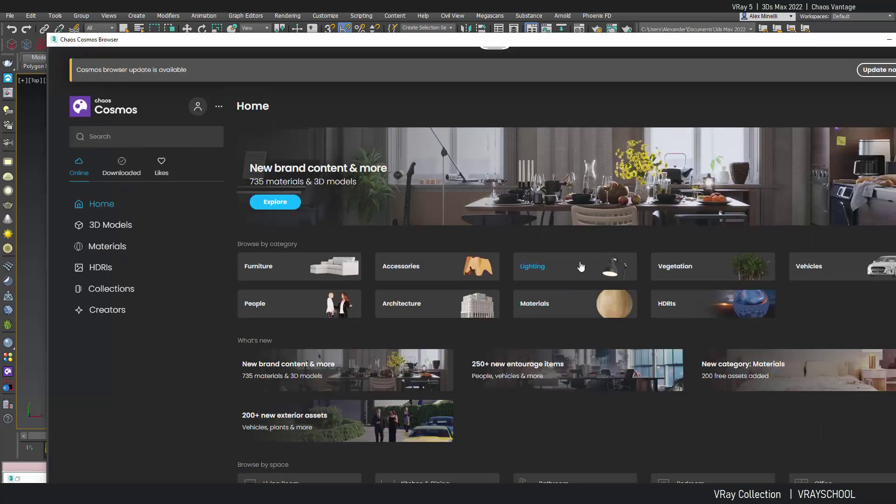
pyautogui.click(578, 262)
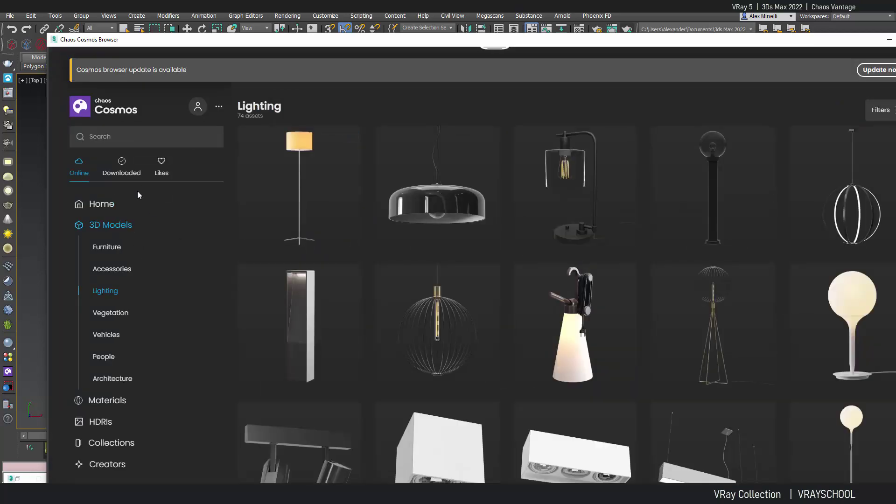
pyautogui.scroll(-2, 156, 270)
pyautogui.click(96, 387)
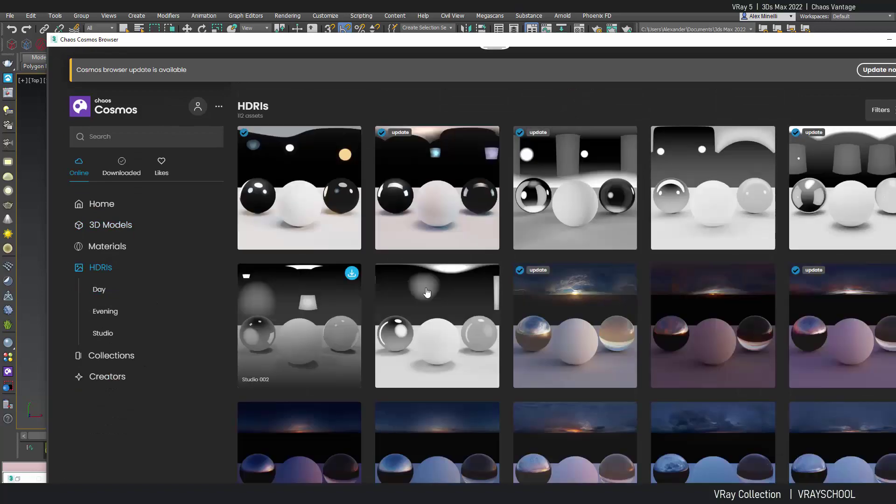
# Import the Sunset 031 HDRI as a dome light and move it clear of the site to about X -18609.
pyautogui.scroll(-2, 606, 308)
pyautogui.scroll(2, 605, 308)
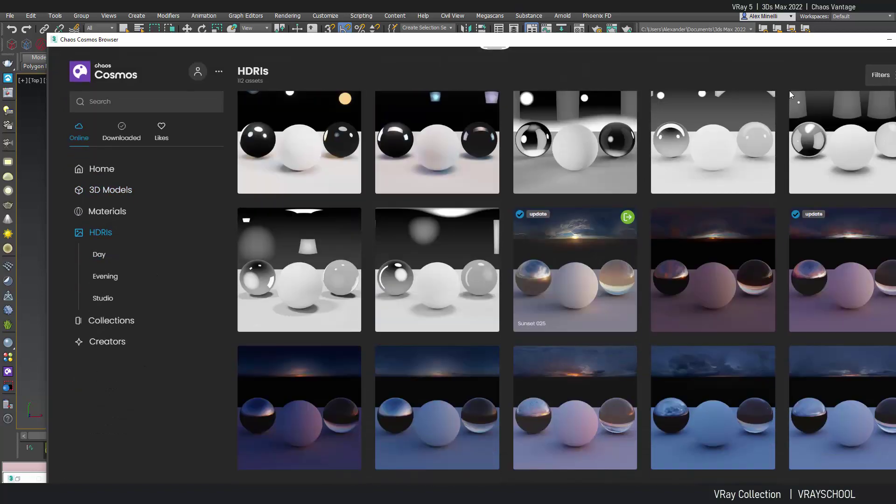
pyautogui.moveTo(789, 91); pyautogui.dragTo(654, 95)
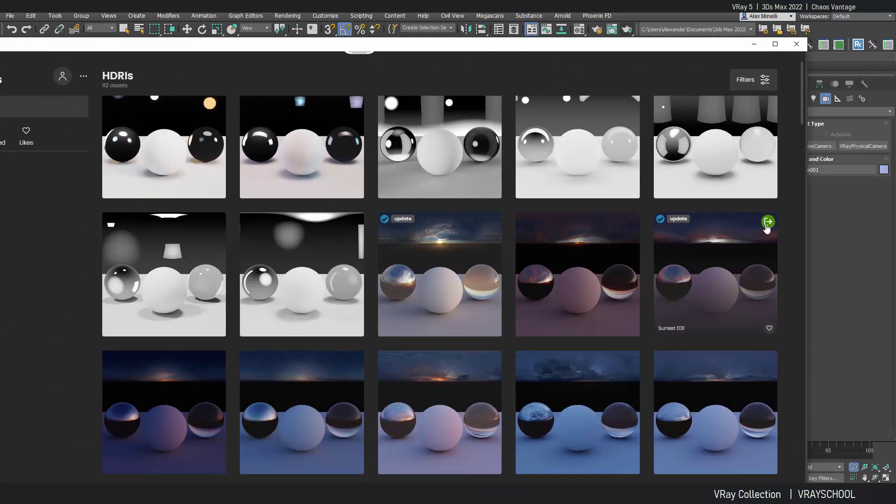
pyautogui.click(754, 44)
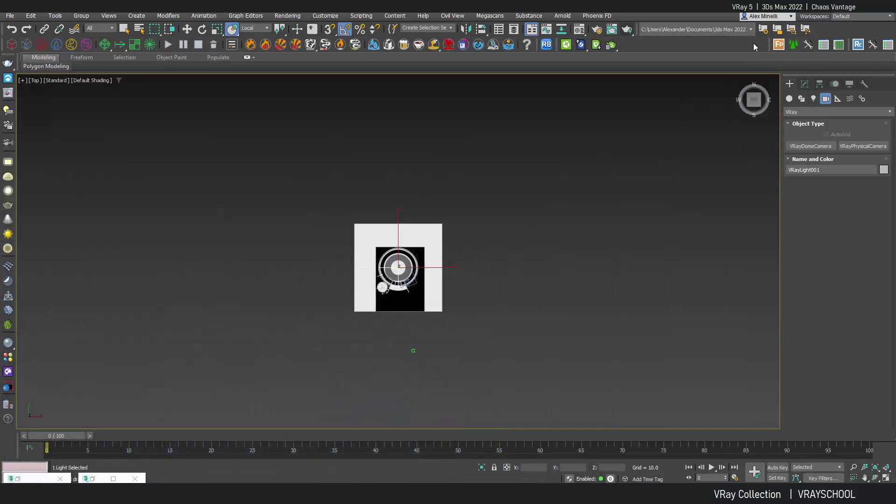
pyautogui.press('w')
pyautogui.moveTo(432, 255); pyautogui.dragTo(334, 254)
# Load the dome light's Sunset 031 map into the first Material Editor slot for editing.
pyautogui.click(579, 31)
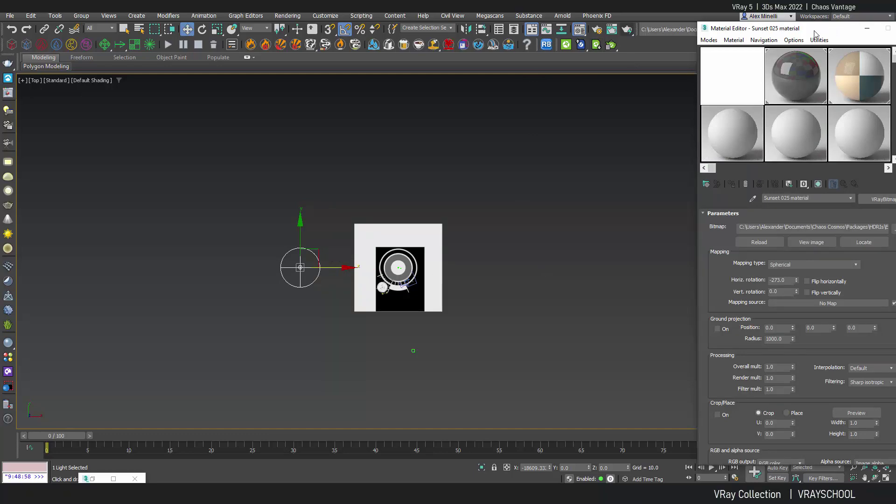
pyautogui.moveTo(815, 34); pyautogui.dragTo(538, 55)
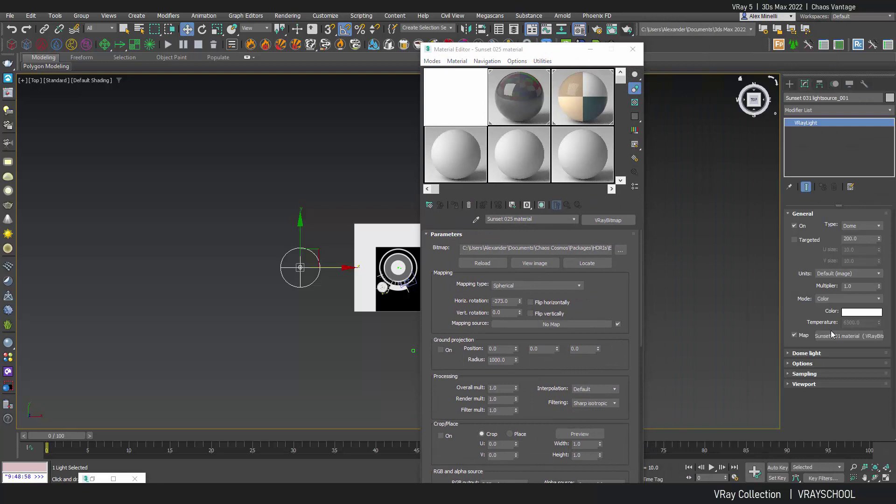
pyautogui.moveTo(832, 334); pyautogui.dragTo(468, 108)
pyautogui.click(505, 302)
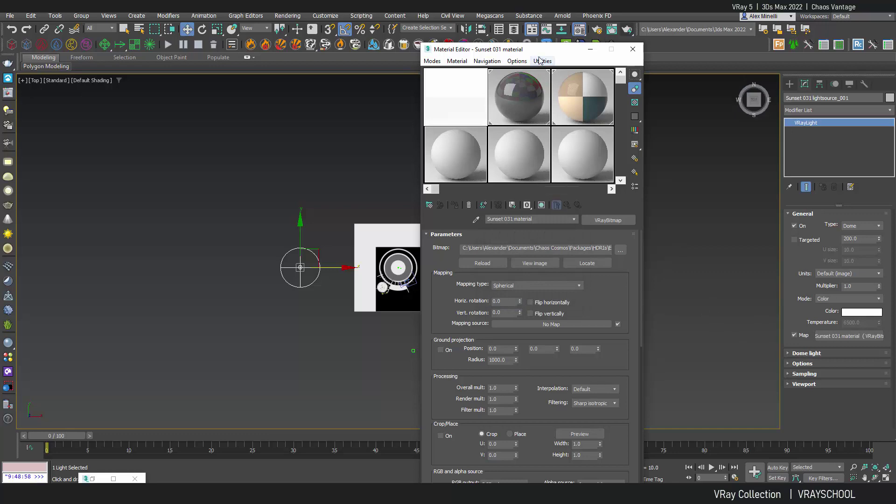
# Return to the VRayCam001 view and start a live link of the scene to Chaos Vantage.
pyautogui.moveTo(540, 49); pyautogui.dragTo(678, 96)
pyautogui.press('c')
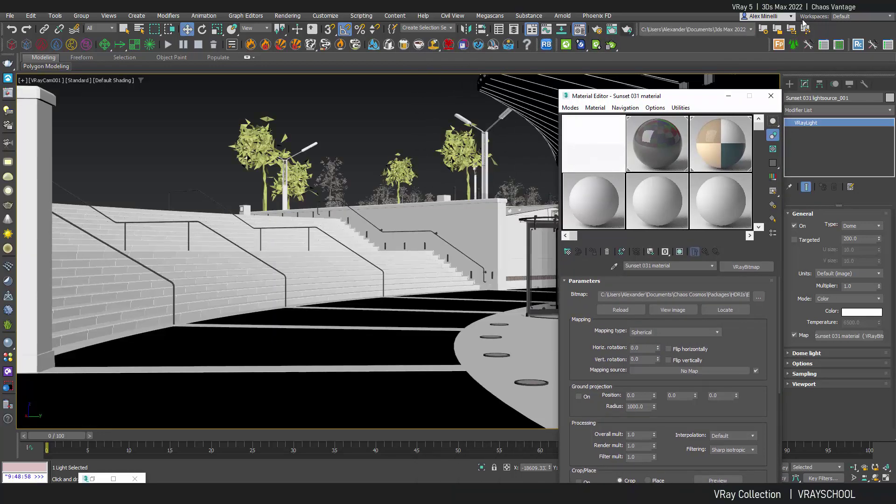
pyautogui.click(567, 46)
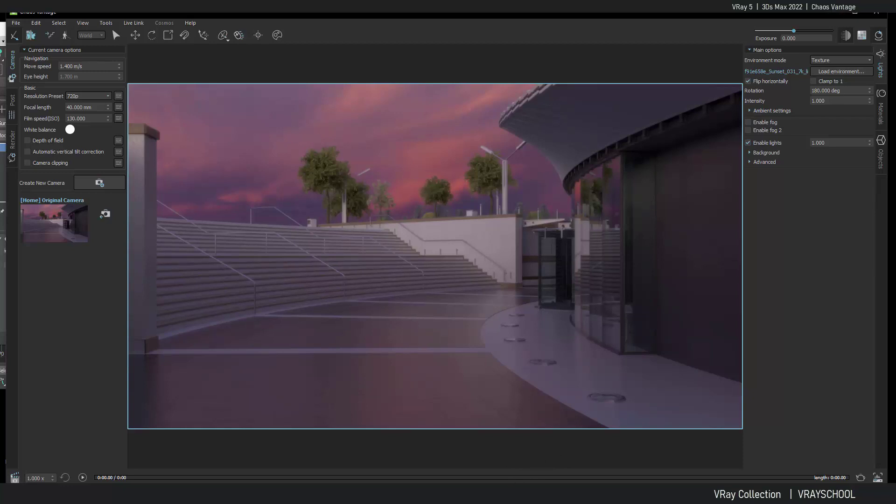
# Set the Sunset 031 map's horizontal rotation to -120 while previewing the sky in Chaos Vantage.
pyautogui.hotkey('alt', 'Tab')
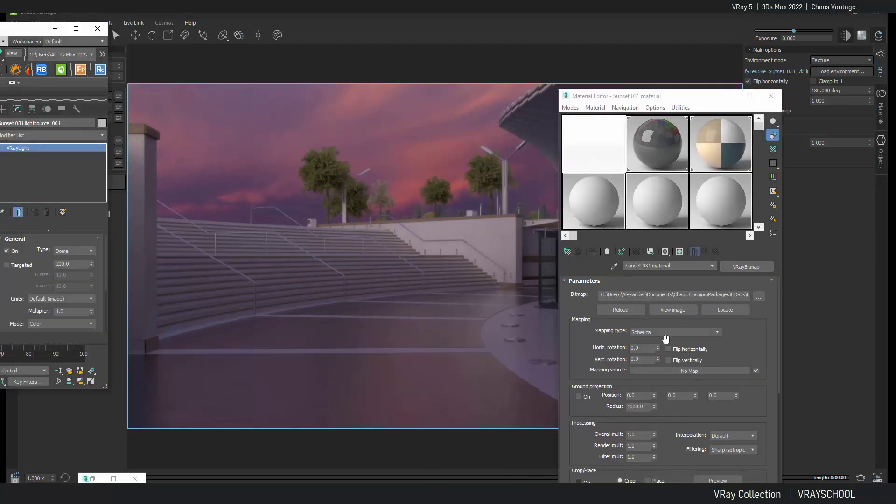
pyautogui.moveTo(659, 348); pyautogui.dragTo(824, 93)
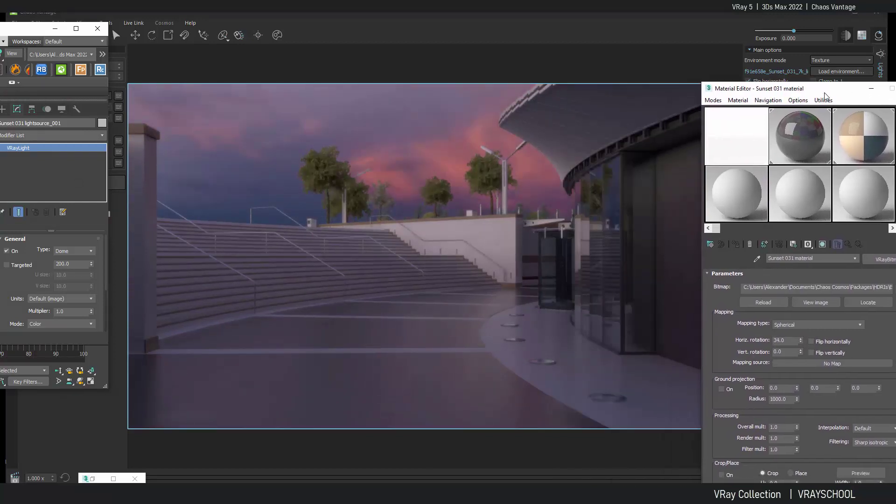
pyautogui.moveTo(801, 343); pyautogui.dragTo(788, 409)
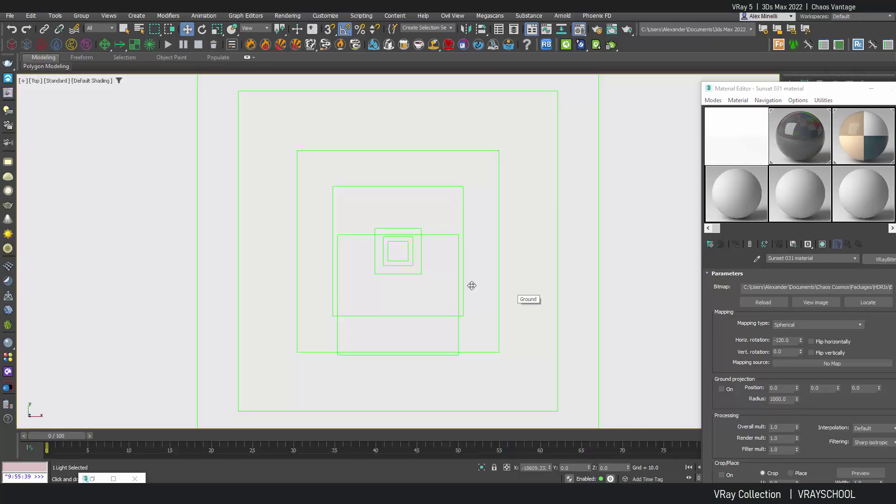
# Delete the Sunset 031 dome light and import the Sunset 025 HDRI from Chaos Cosmos in its place.
pyautogui.press('z')
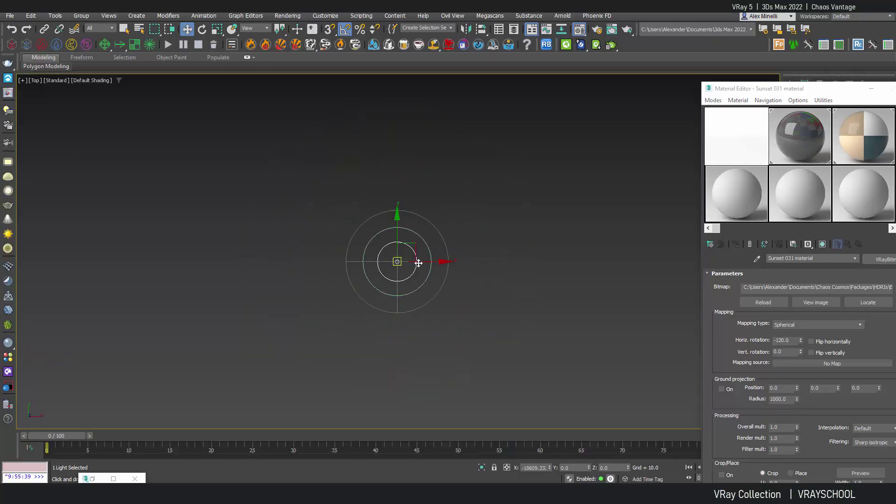
pyautogui.press('Delete')
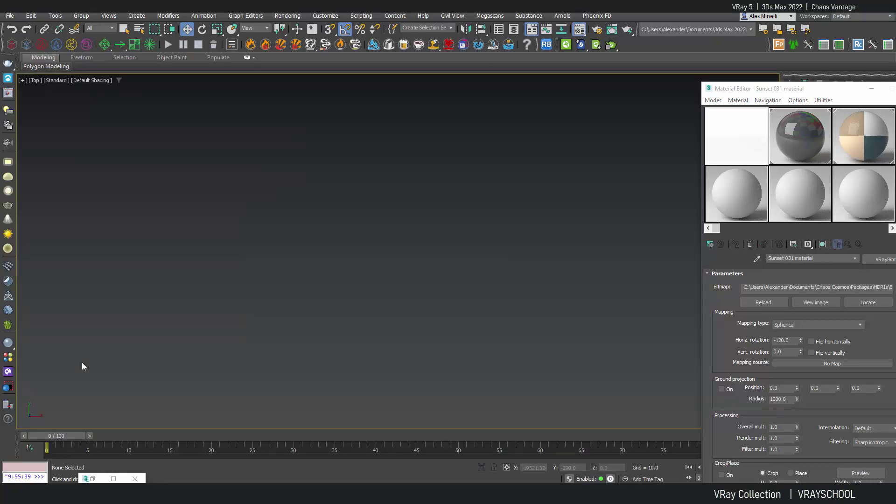
pyautogui.click(8, 371)
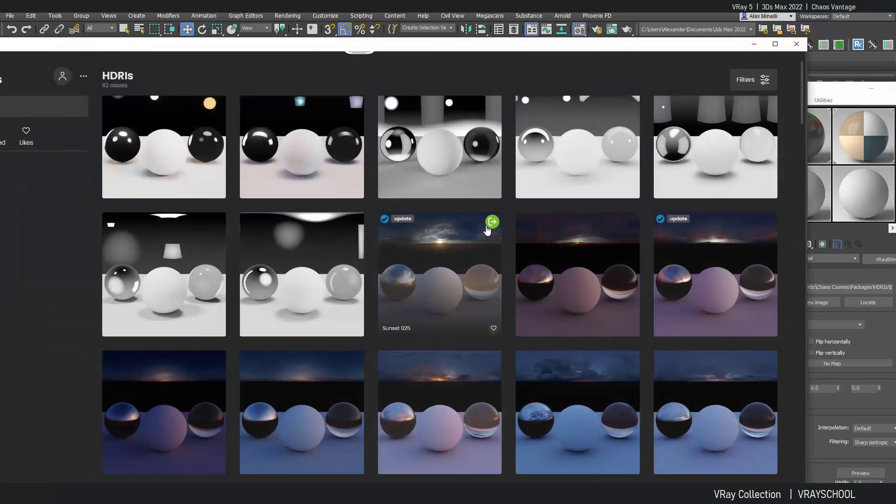
pyautogui.click(491, 223)
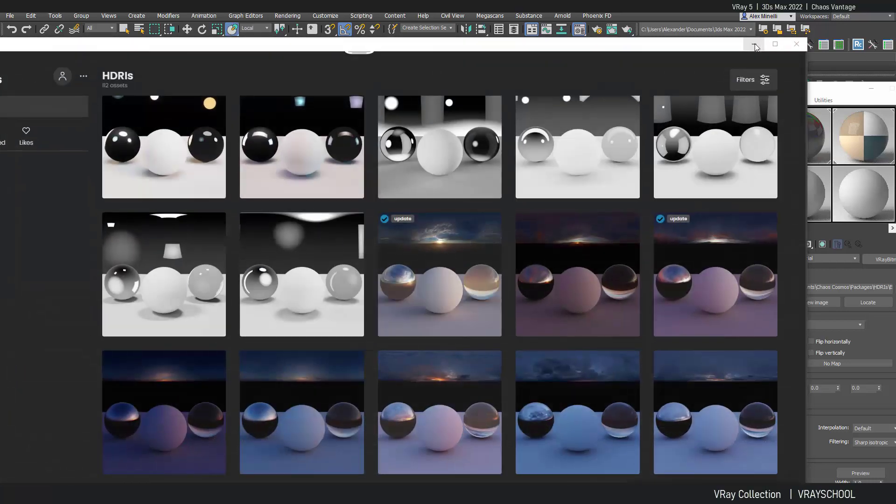
# Move the new Sunset 025 dome light along X in the Top view so it stands clear of the building.
pyautogui.press('z')
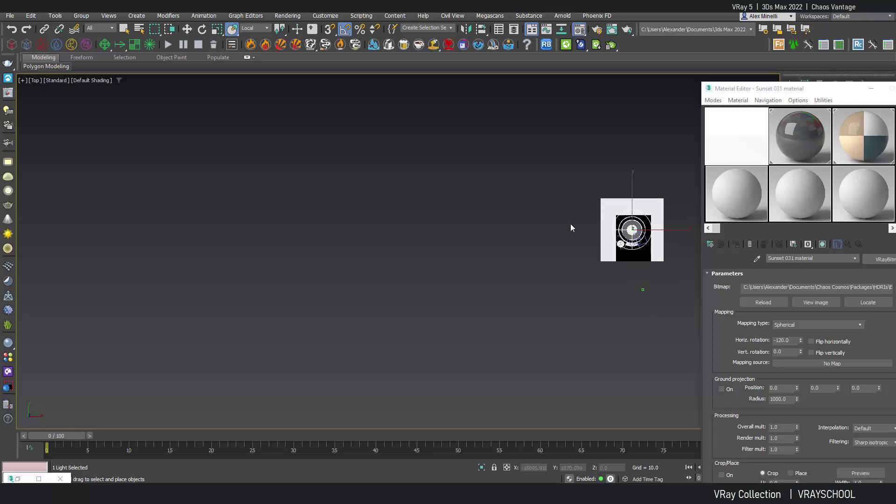
pyautogui.click(187, 29)
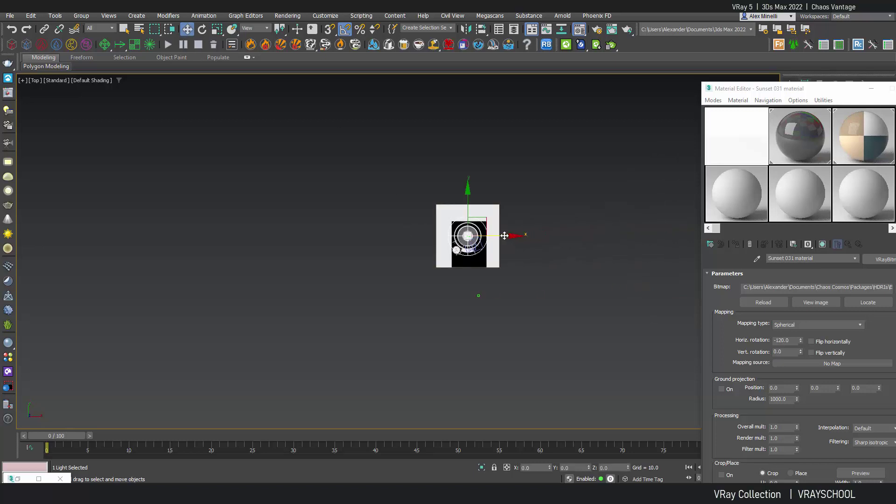
pyautogui.moveTo(468, 236); pyautogui.dragTo(346, 236)
# Load the dome light's Sunset 025 map as an instance into the first Material Editor slot.
pyautogui.moveTo(789, 92); pyautogui.dragTo(636, 80)
pyautogui.moveTo(848, 336); pyautogui.dragTo(578, 122)
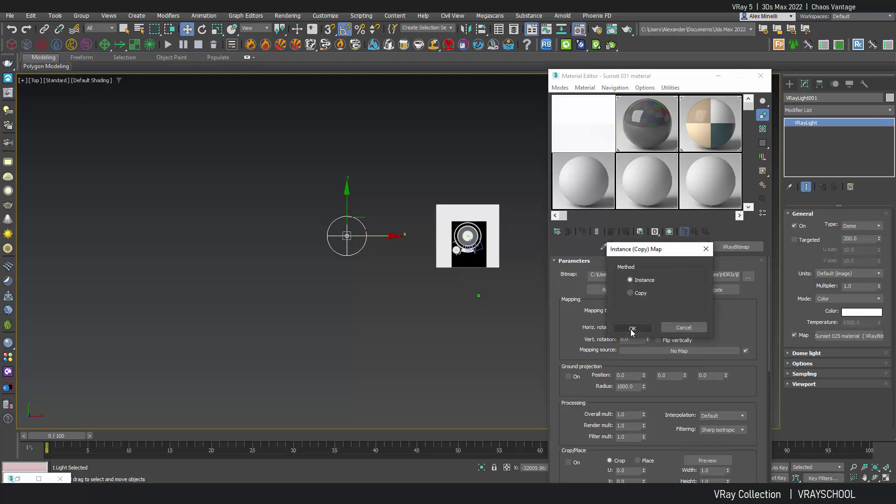
pyautogui.click(632, 329)
# Return to the VRayCam001 view and set the Sunset 025 map's horizontal rotation to -275 while previewing the sky in Chaos Vantage.
pyautogui.press('c')
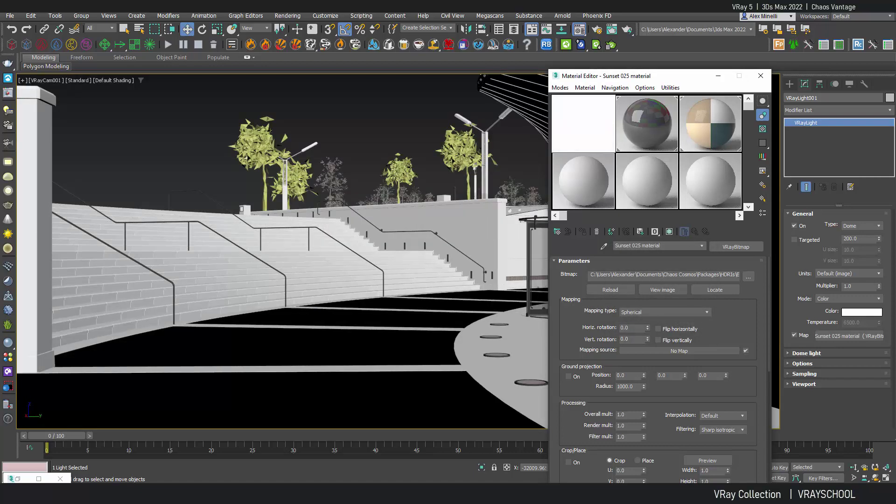
pyautogui.click(874, 7)
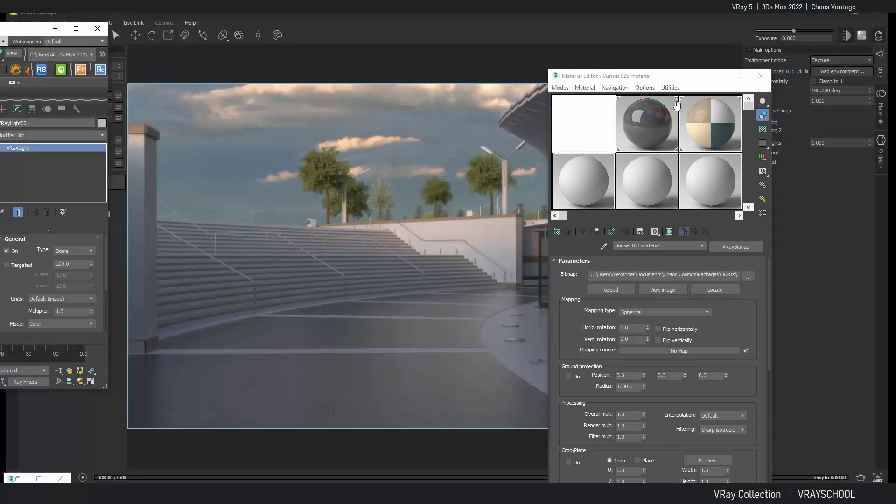
pyautogui.moveTo(657, 85); pyautogui.dragTo(766, 65)
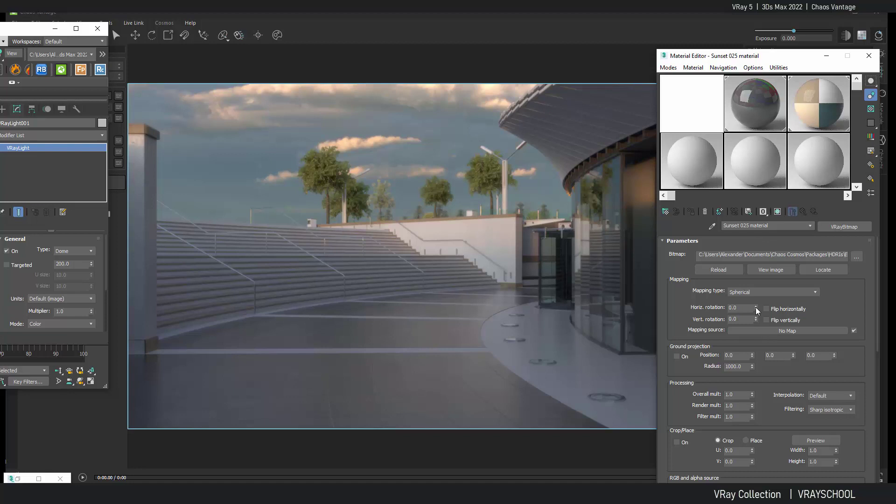
pyautogui.moveTo(757, 311); pyautogui.dragTo(747, 381)
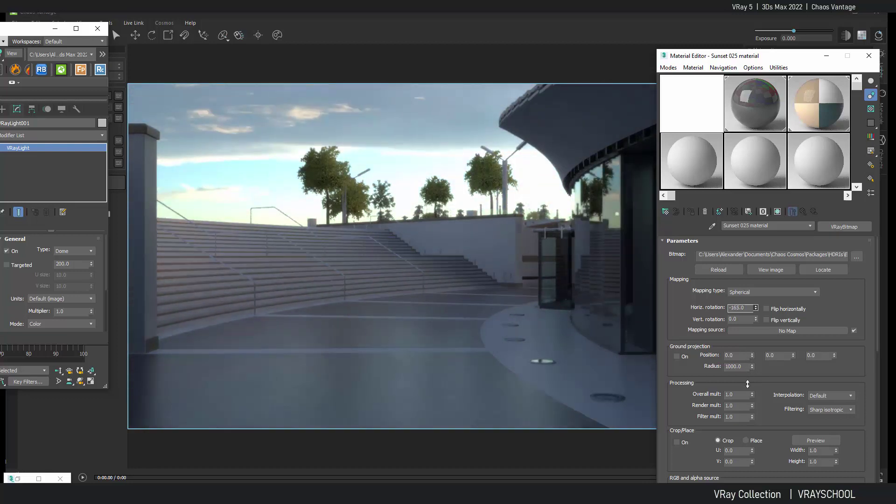
pyautogui.moveTo(747, 384); pyautogui.dragTo(747, 429)
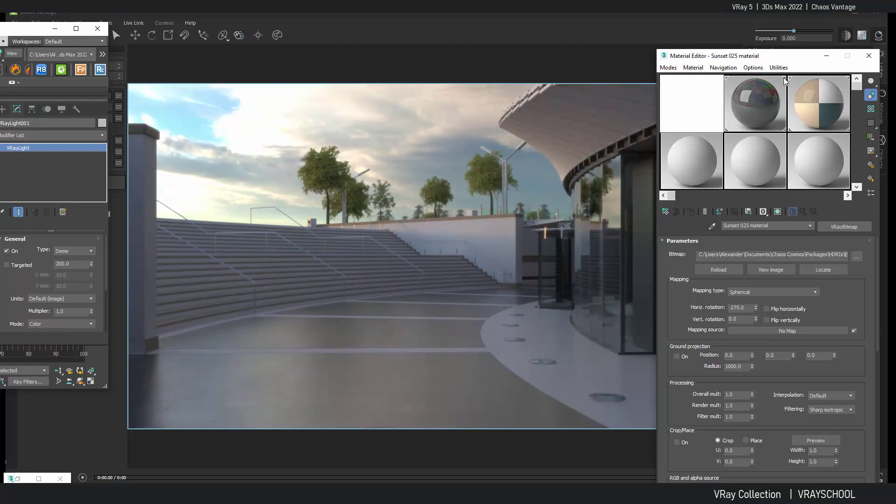
# Select the VRayCam001 camera and reframe its view to take in more of the curved glass building, checking it in Chaos Vantage.
pyautogui.moveTo(787, 59); pyautogui.dragTo(751, 139)
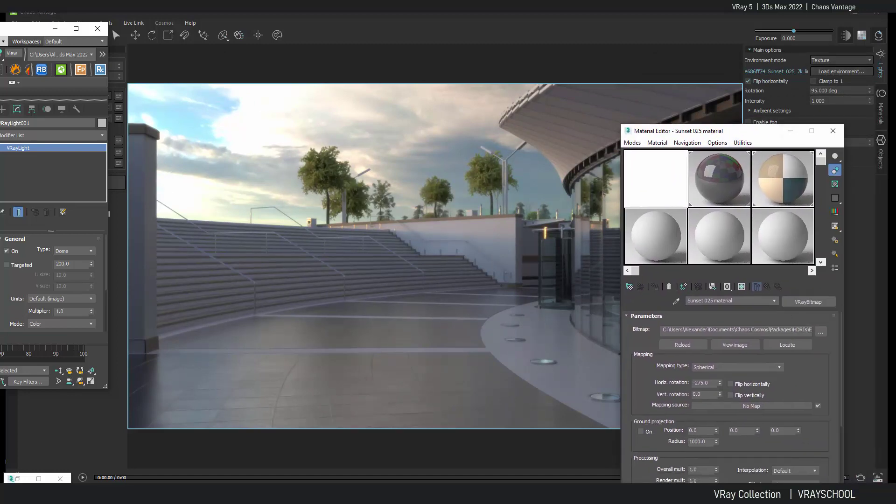
pyautogui.click(77, 28)
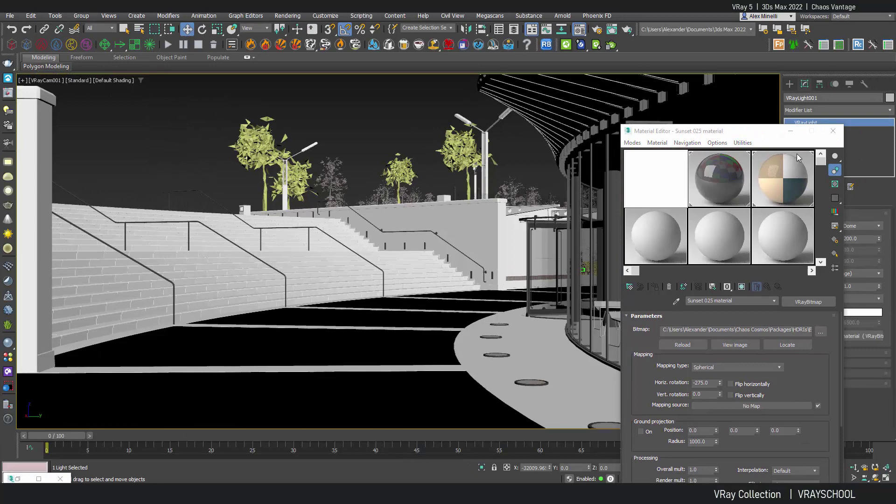
pyautogui.click(790, 134)
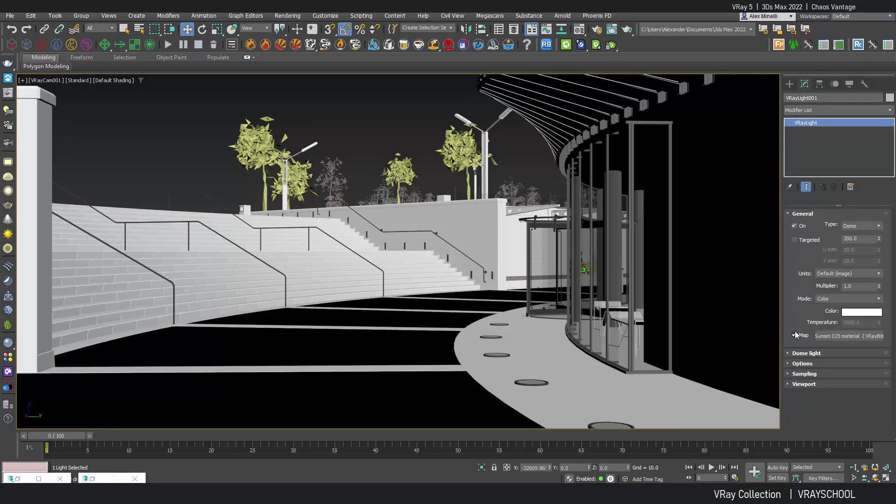
pyautogui.click(45, 80)
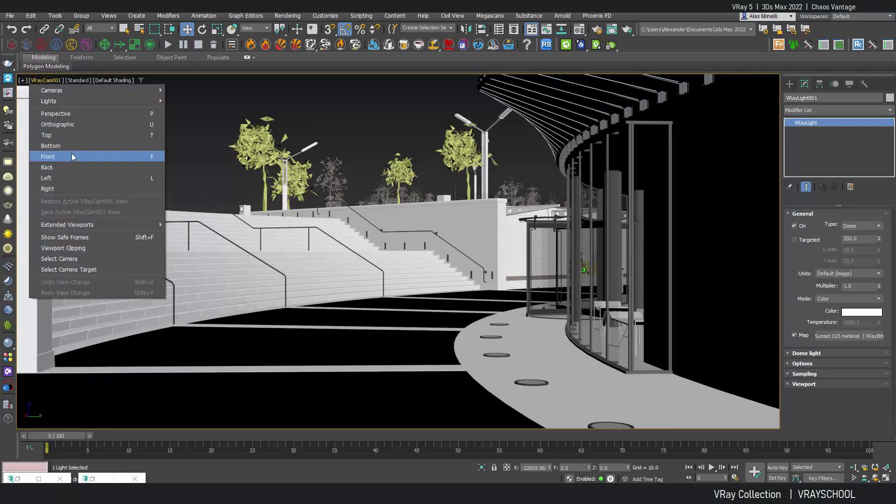
pyautogui.click(58, 259)
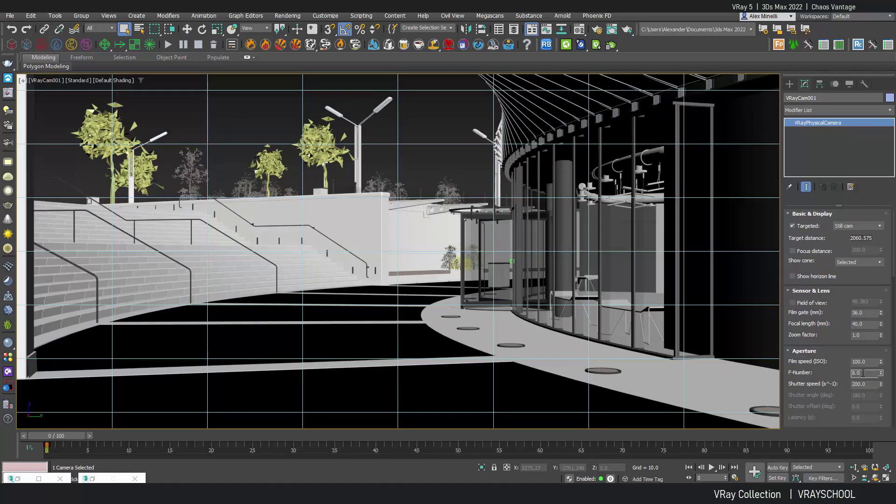
pyautogui.click(888, 45)
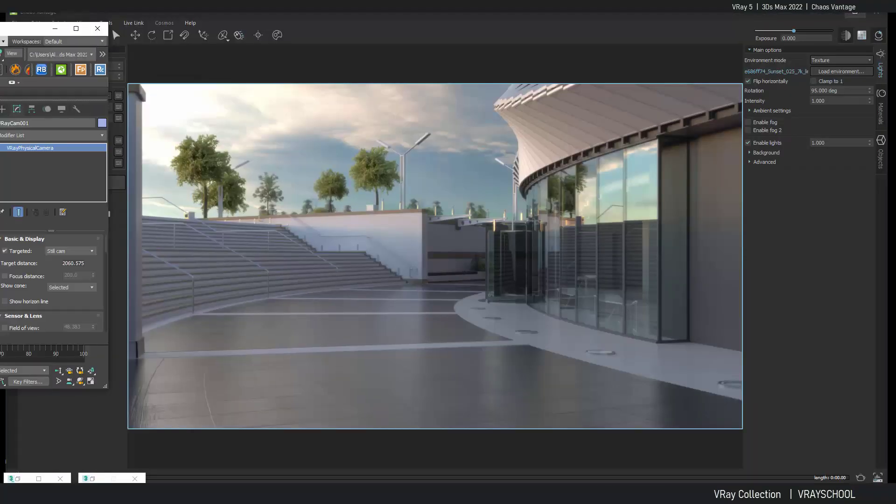
# Set the VRayCam001 camera's F-number to 11 beside the live Chaos Vantage preview.
pyautogui.moveTo(86, 24); pyautogui.dragTo(224, 26)
pyautogui.scroll(-5, 239, 267)
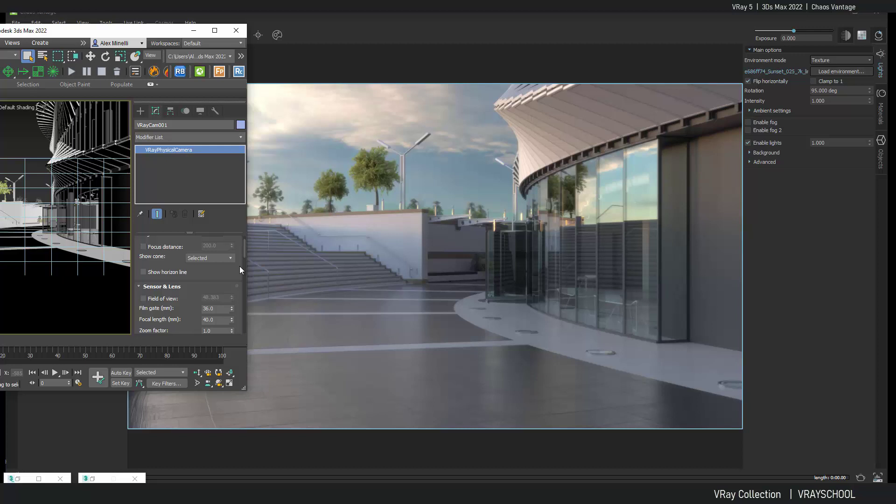
pyautogui.scroll(6, 235, 294)
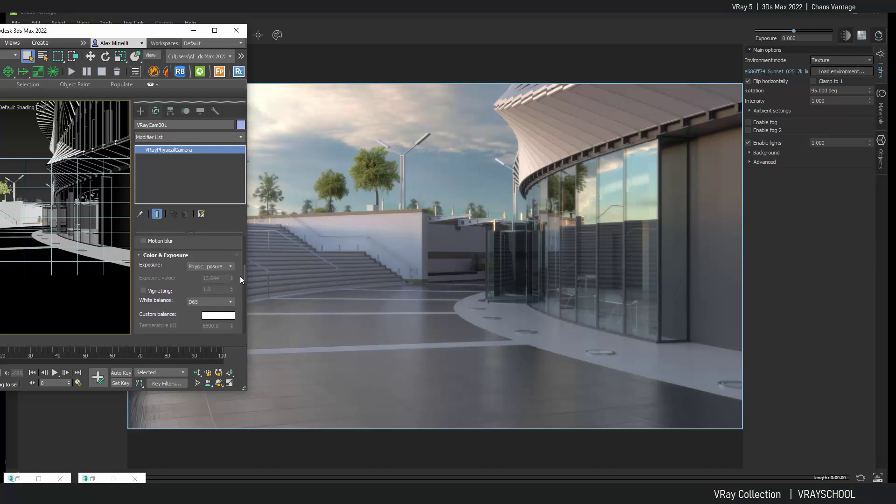
pyautogui.scroll(2, 242, 266)
pyautogui.doubleClick(214, 263)
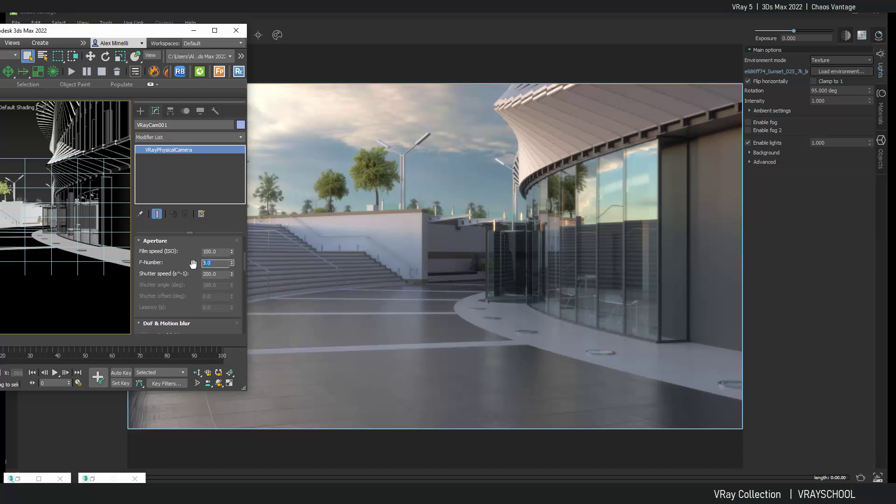
pyautogui.moveTo(138, 31); pyautogui.dragTo(626, 179)
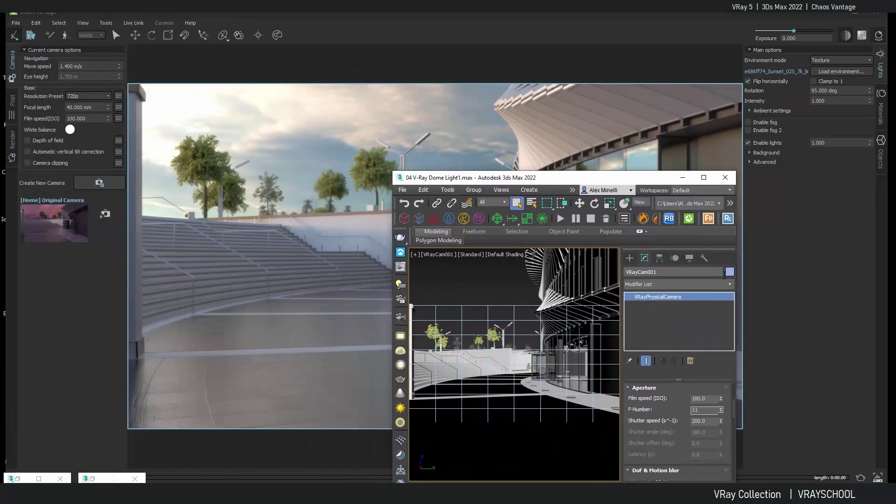
pyautogui.write('11')
pyautogui.press('Return')
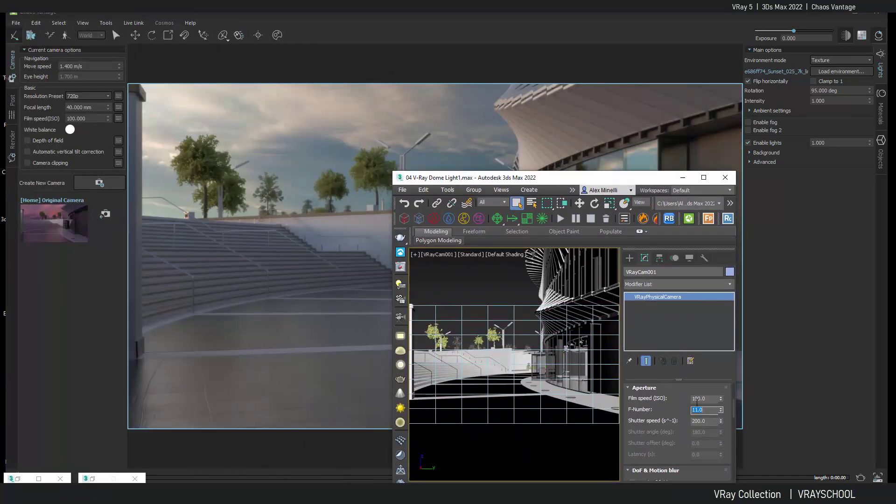
# Set the VRayCam001 camera's film speed (ISO) to 130 and uncover the Chaos Vantage preview.
pyautogui.click(696, 400)
pyautogui.press('Return')
pyautogui.moveTo(586, 178); pyautogui.dragTo(42, 276)
pyautogui.moveTo(117, 282); pyautogui.dragTo(44, 178)
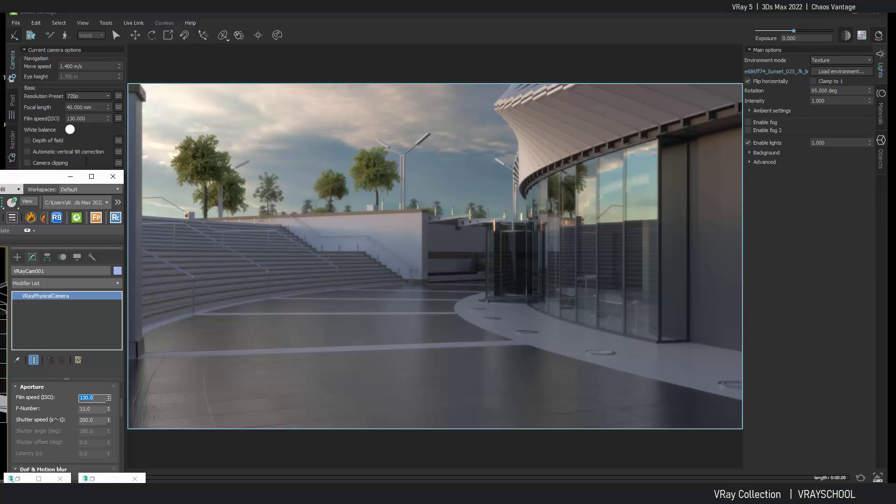
pyautogui.moveTo(38, 180); pyautogui.dragTo(33, 182)
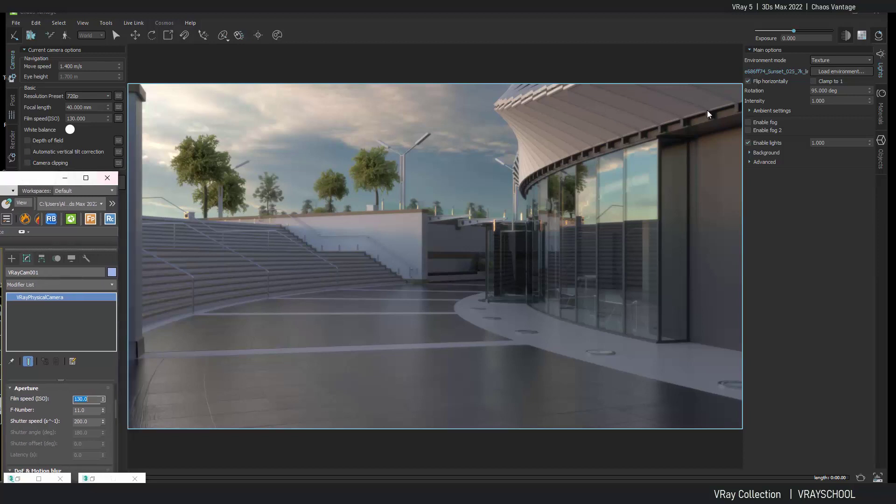
# Enable the first fog in Chaos Vantage with a fog height of 10 m and a start distance of 160 m.
pyautogui.click(748, 122)
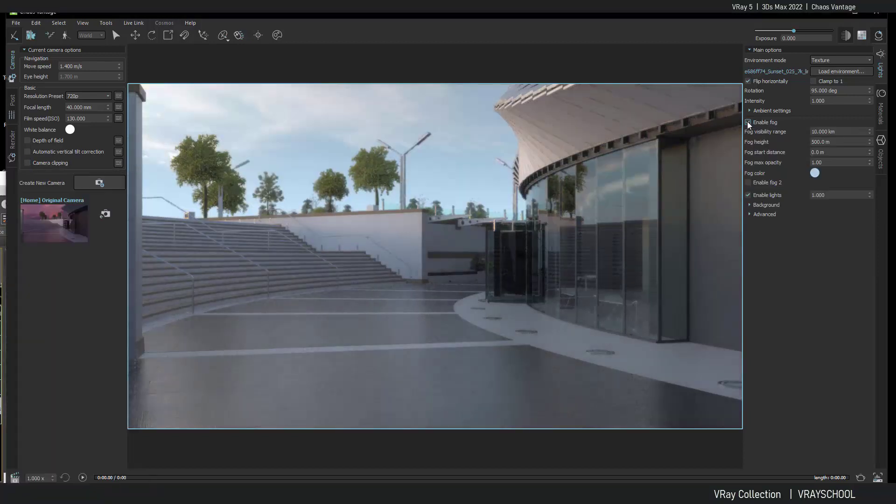
pyautogui.click(748, 183)
pyautogui.click(748, 182)
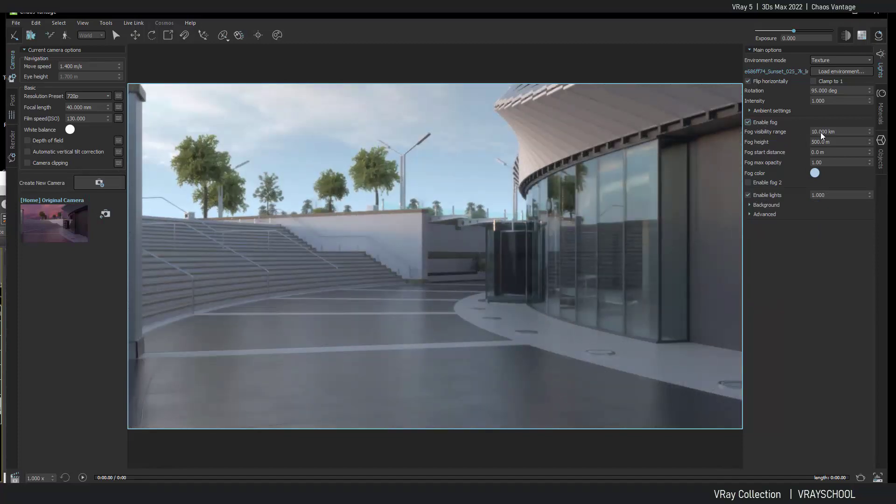
pyautogui.moveTo(870, 142); pyautogui.dragTo(866, 163)
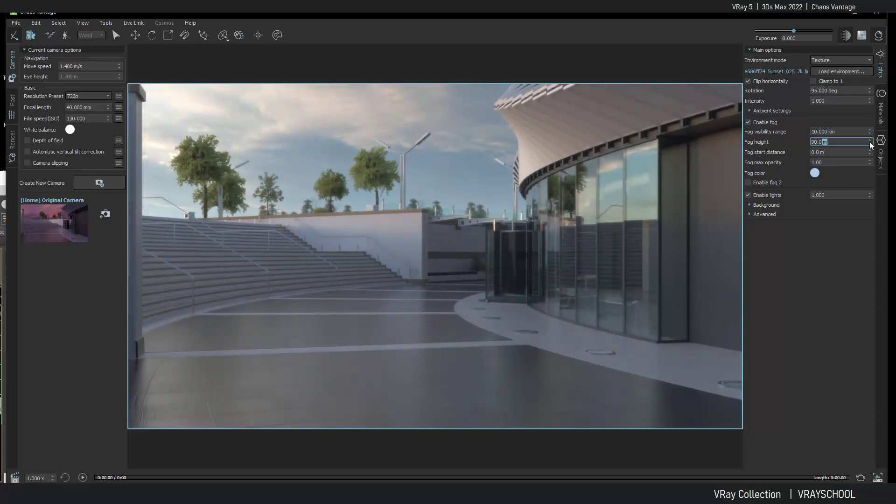
pyautogui.moveTo(869, 152); pyautogui.dragTo(868, 145)
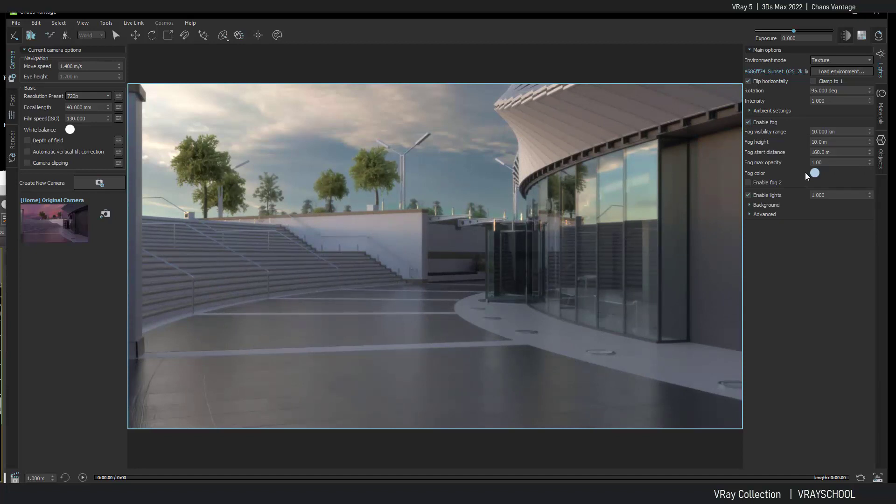
# Enable fog 2 with a visibility range of about 7.15 km, a height of 10 m and a start distance of 100 m.
pyautogui.click(748, 183)
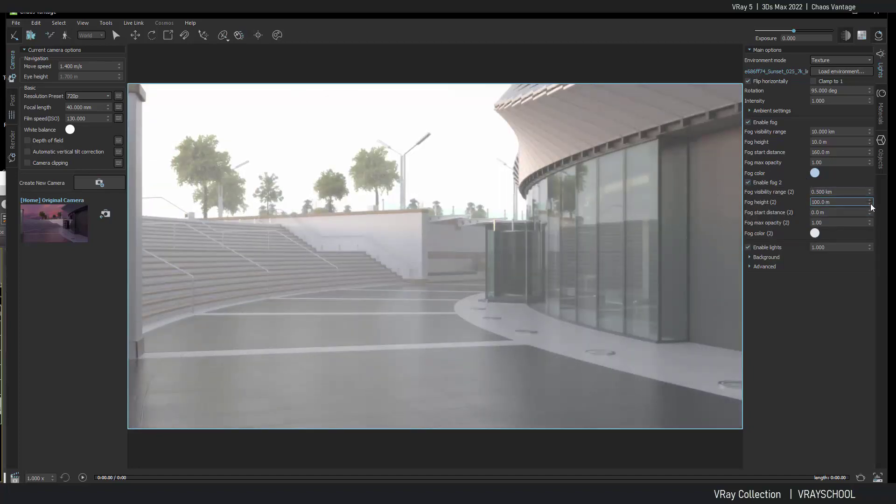
pyautogui.moveTo(870, 203); pyautogui.dragTo(877, 133)
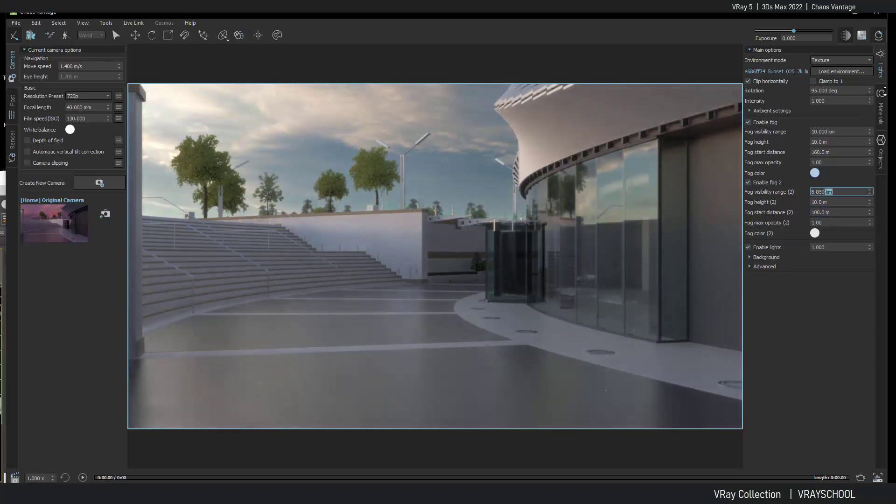
pyautogui.moveTo(884, 91); pyautogui.dragTo(883, 123)
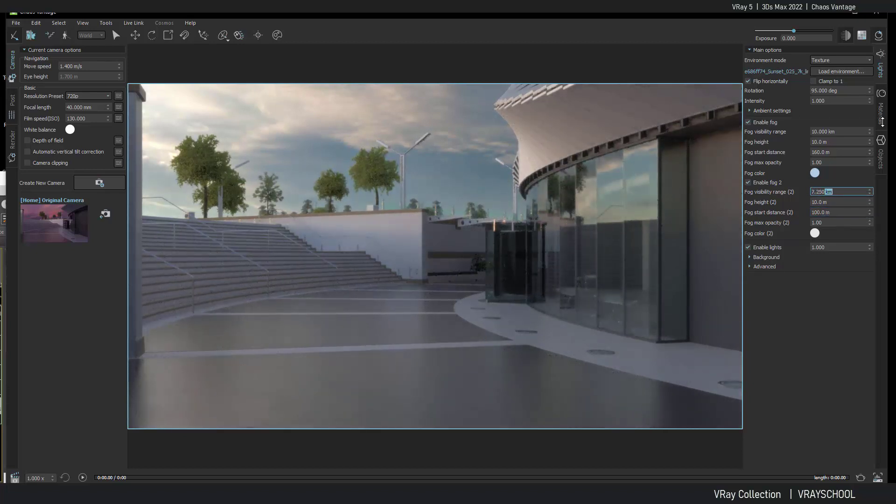
# Switch both fog layers off and on again to compare their effect on the scene.
pyautogui.click(749, 182)
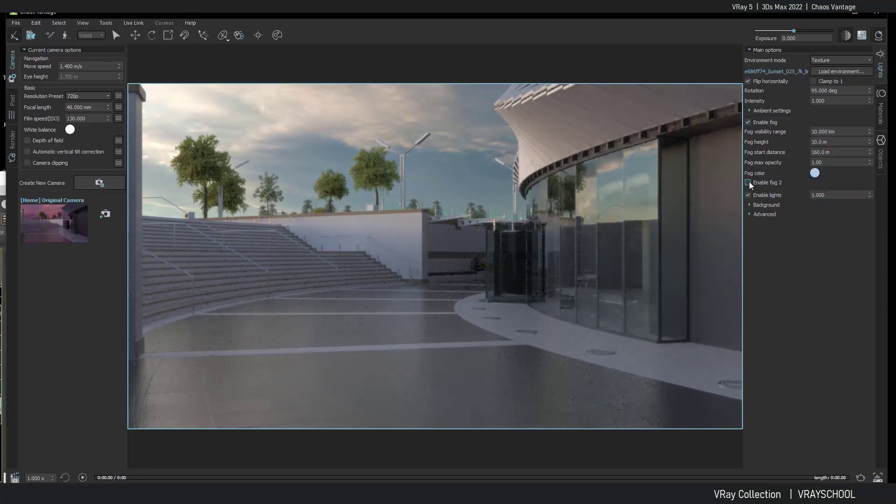
pyautogui.click(748, 122)
pyautogui.click(748, 123)
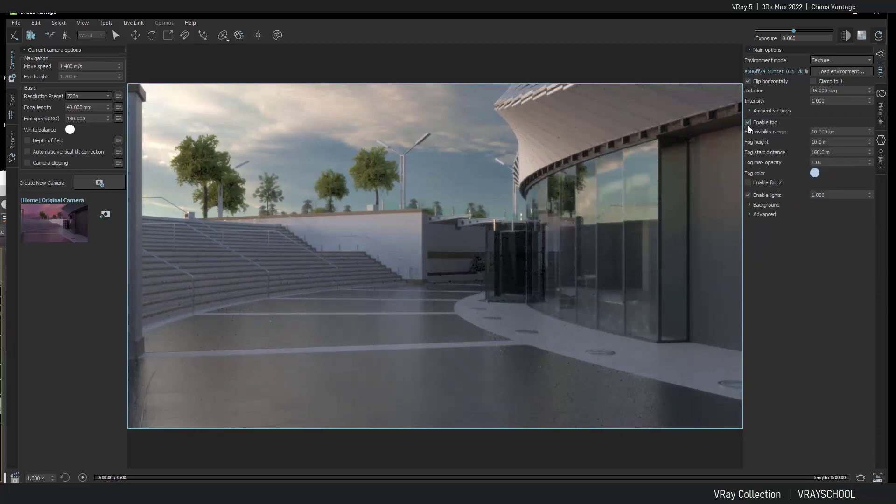
pyautogui.click(748, 182)
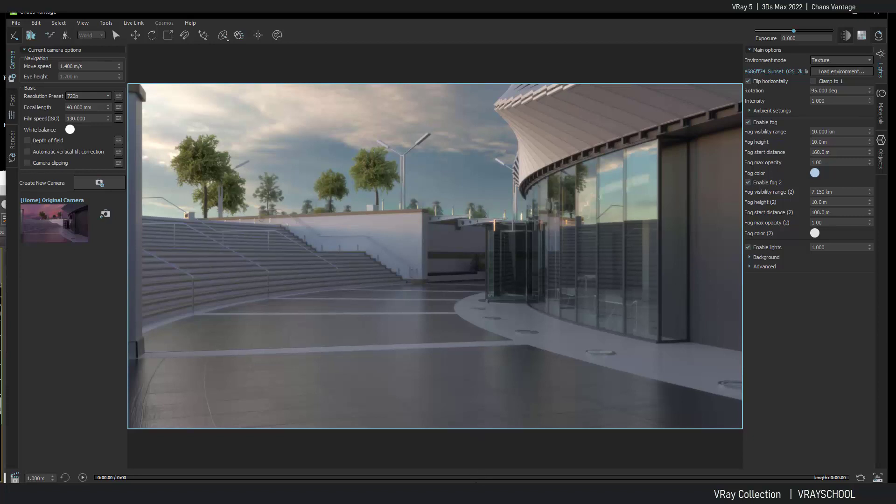
# Switch back to 3ds Max and enlarge its window to full screen with the VRayCam001 view showing.
pyautogui.hotkey('alt', 'Tab')
pyautogui.click(86, 179)
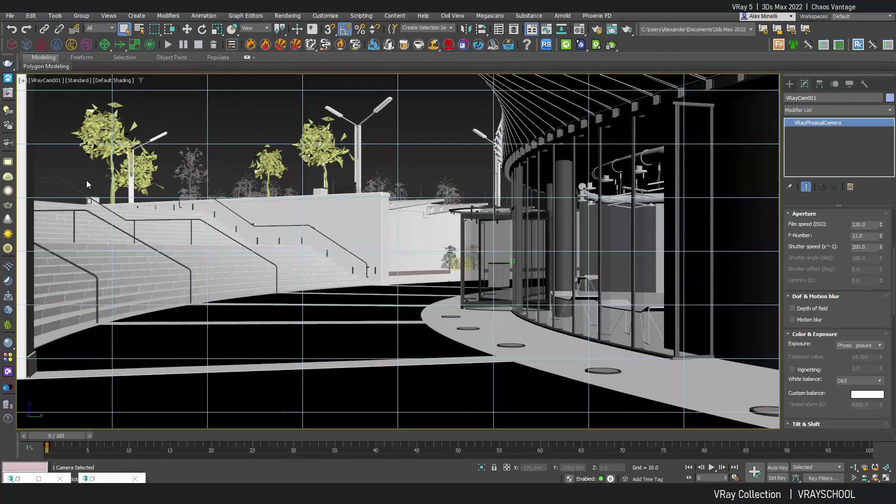
pyautogui.press('super+Down')
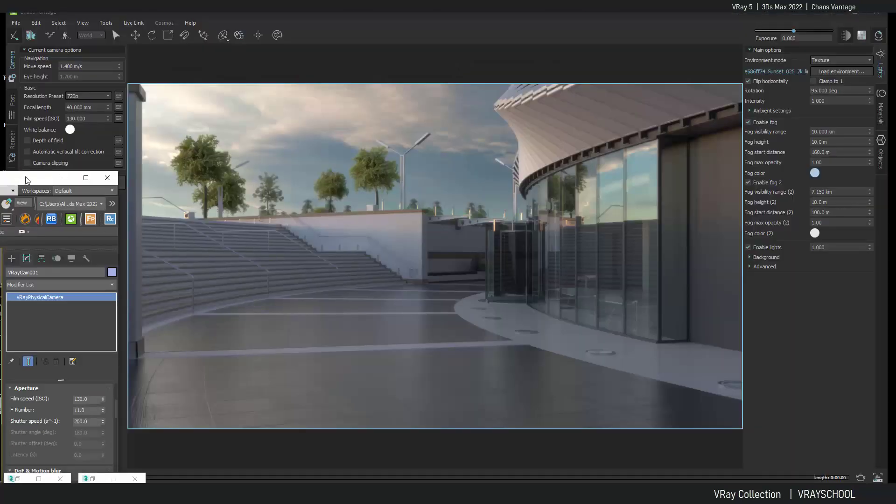
pyautogui.moveTo(27, 181); pyautogui.dragTo(261, 71)
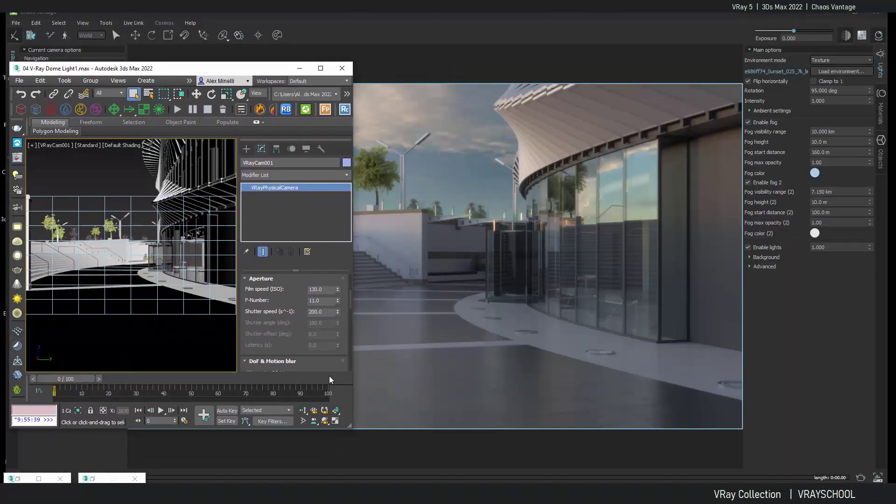
pyautogui.click(320, 69)
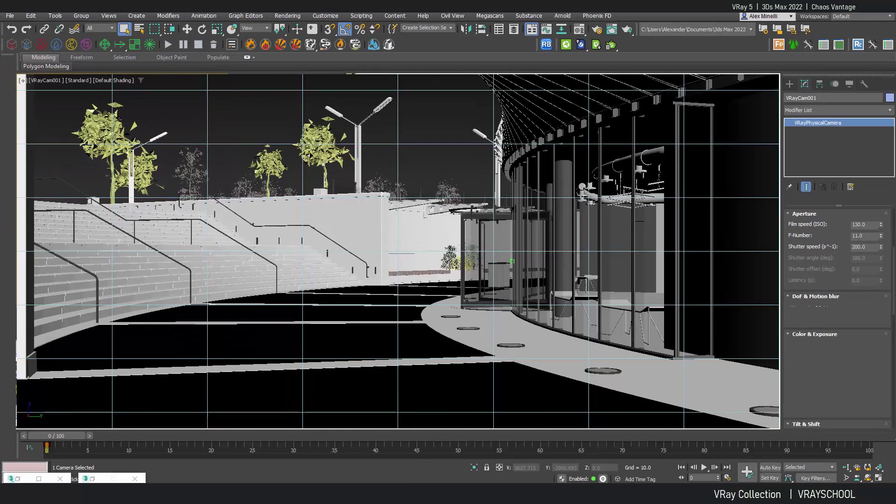
# With Auto Key on, dolly VRayCam001 forward towards the building at frame 100 to animate the camera move.
pyautogui.click(778, 467)
pyautogui.click(869, 440)
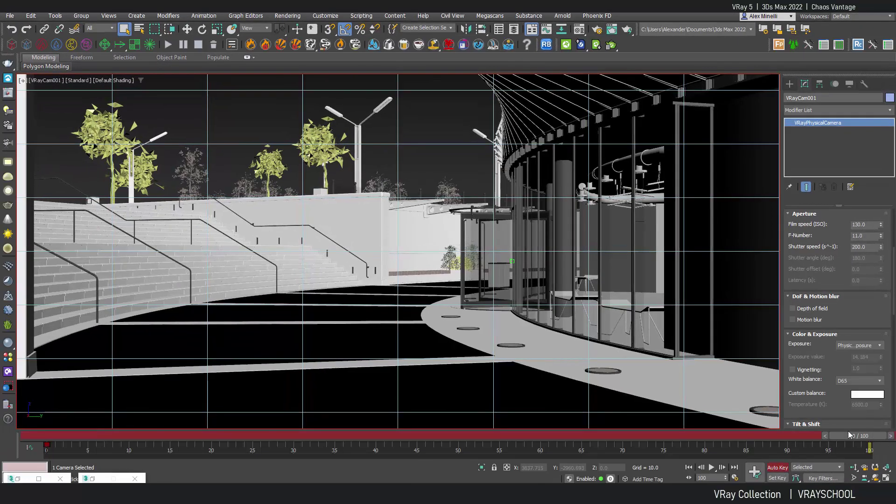
pyautogui.click(854, 468)
pyautogui.scroll(5, 488, 272)
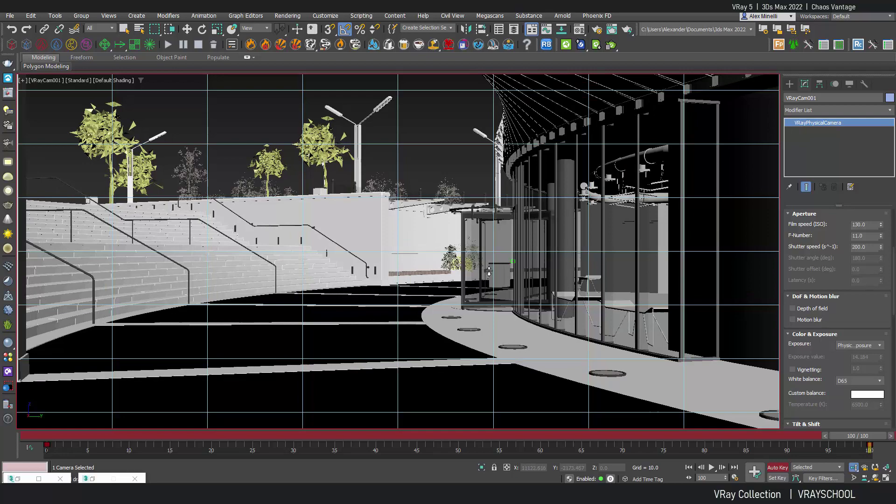
pyautogui.scroll(3, 489, 269)
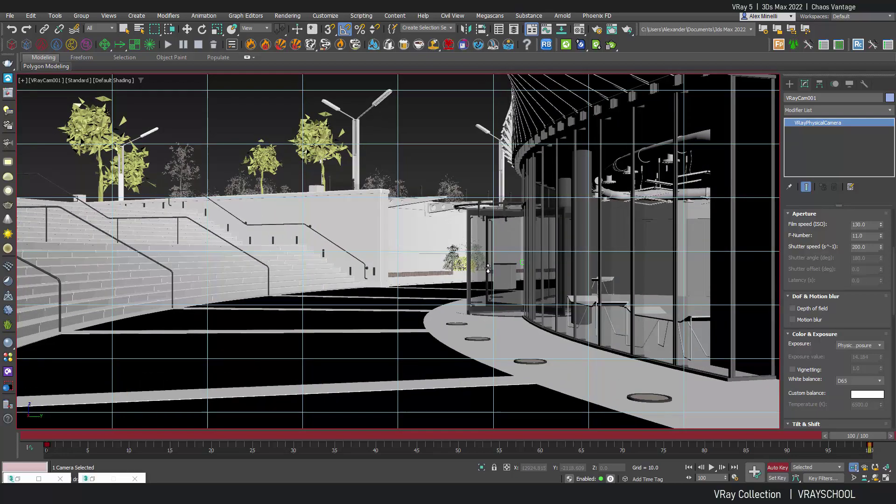
# Play the camera animation with the 3ds Max window reduced beside the Chaos Vantage live preview.
pyautogui.press('/')
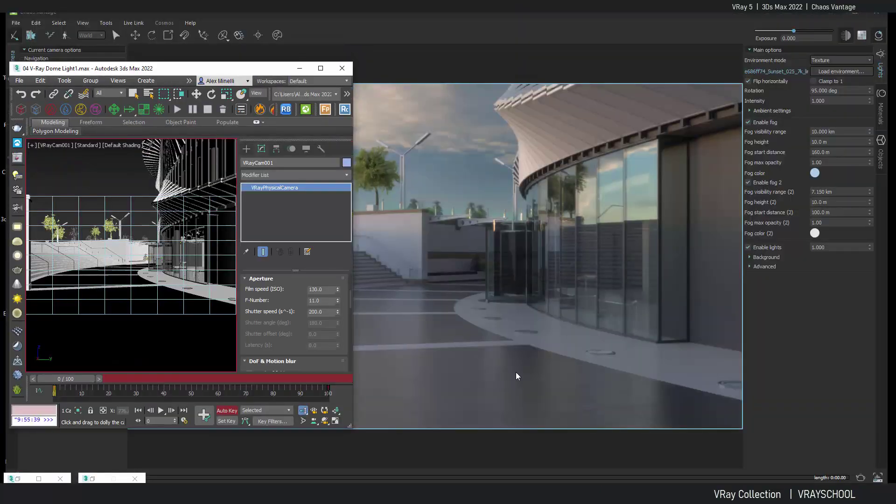
pyautogui.moveTo(84, 378); pyautogui.dragTo(33, 322)
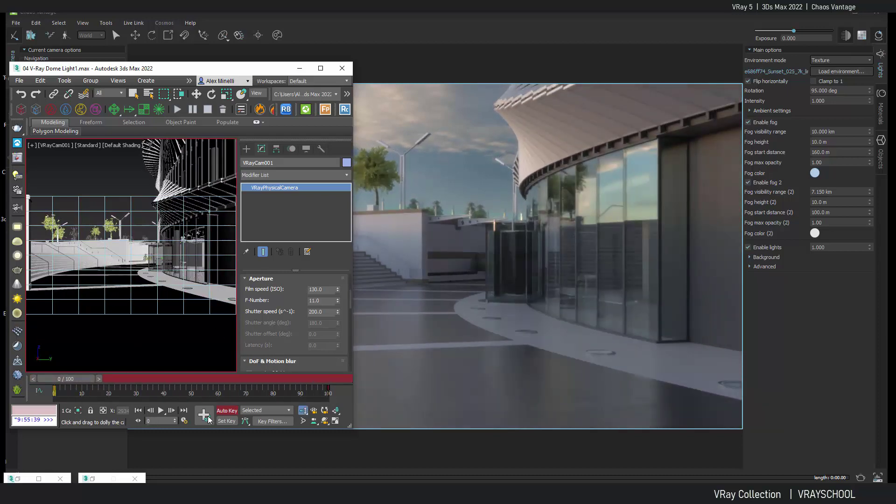
pyautogui.click(161, 410)
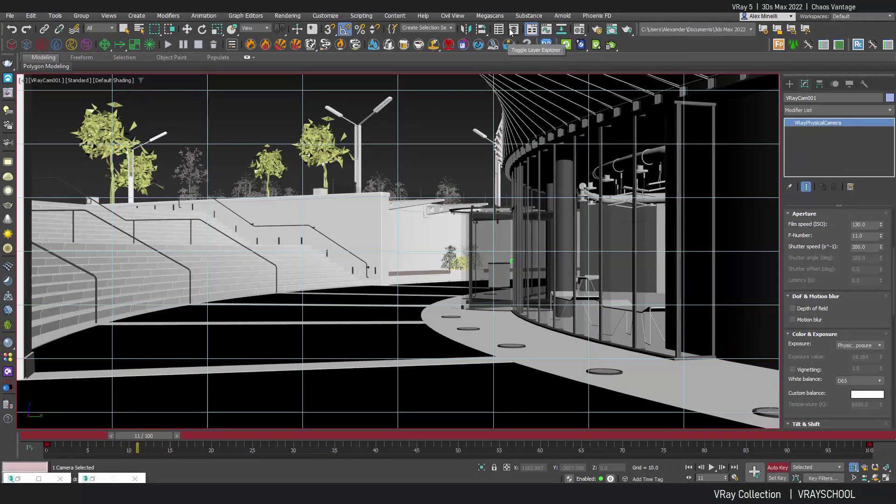
# In the Curve Editor, set the tangents of all VRayCam001 position keys to linear and close the editor.
pyautogui.click(546, 30)
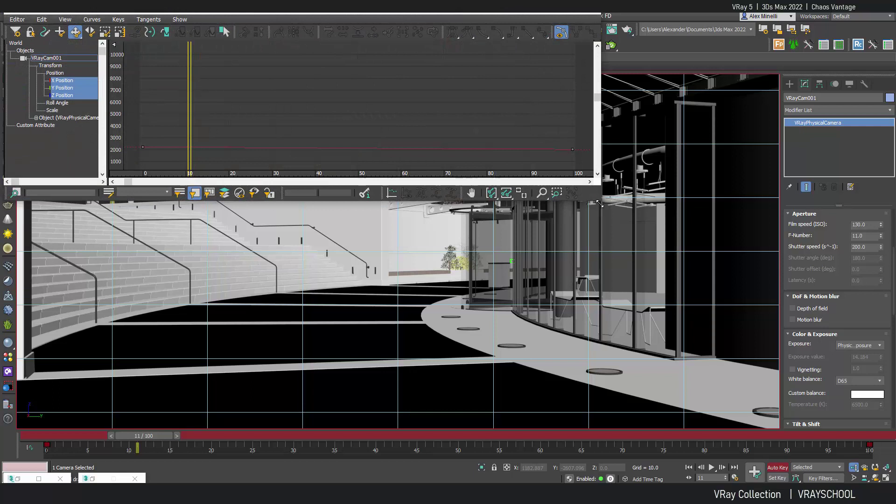
pyautogui.moveTo(599, 199); pyautogui.dragTo(757, 297)
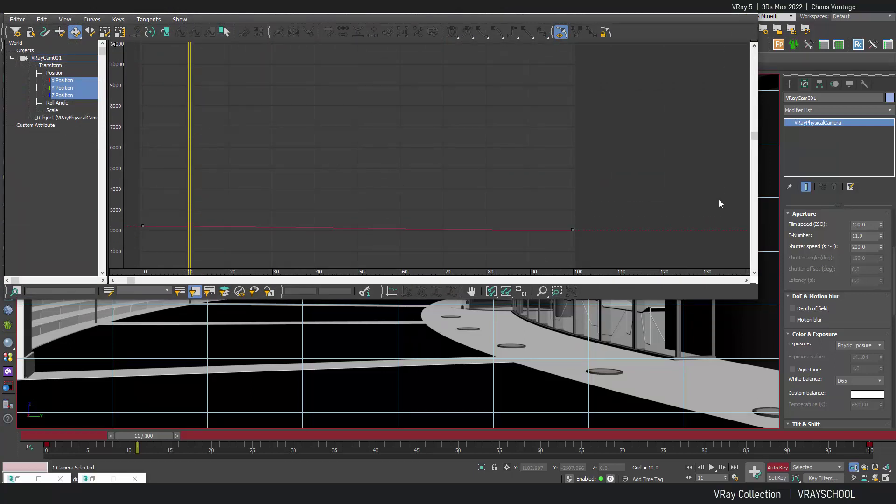
pyautogui.moveTo(679, 273); pyautogui.dragTo(678, 273)
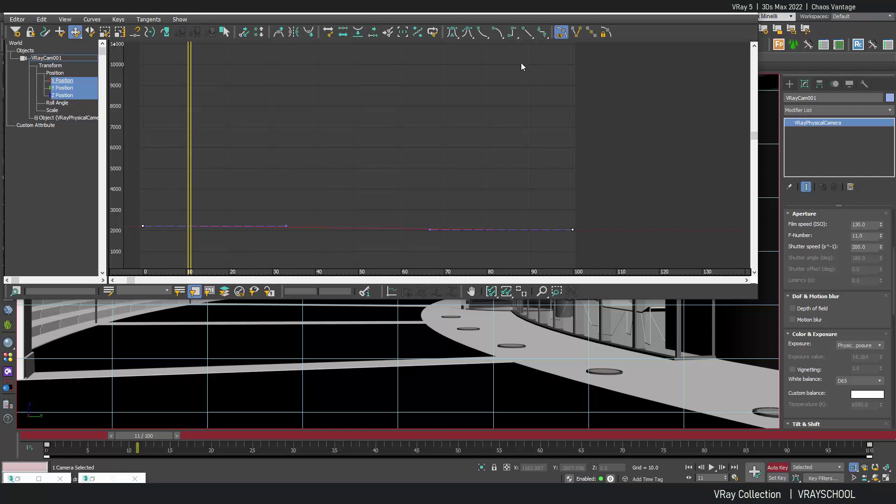
pyautogui.click(527, 34)
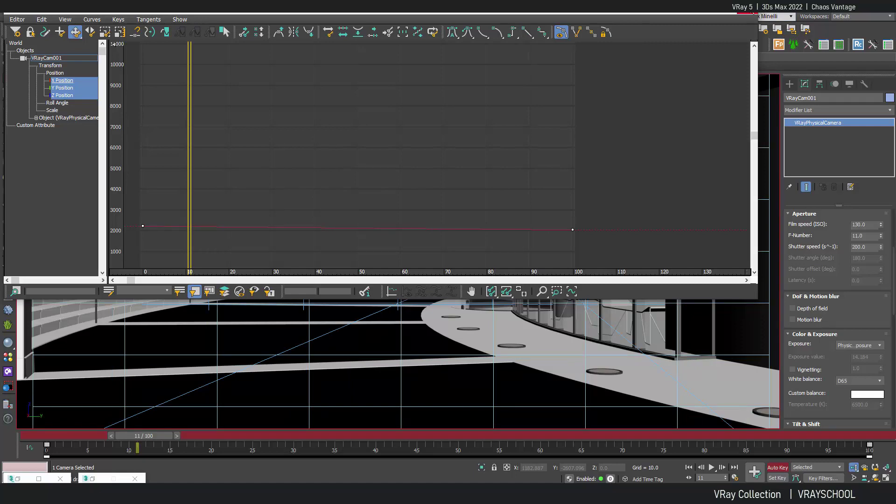
pyautogui.click(752, 13)
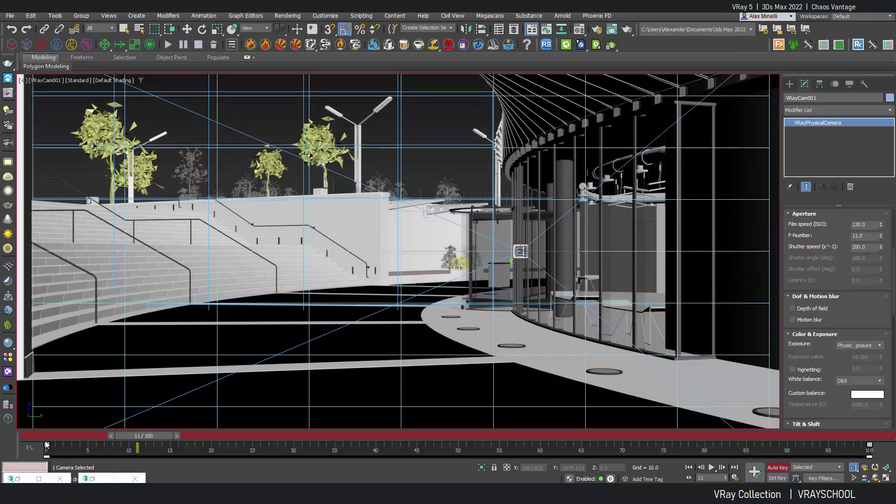
# Play the camera animation from the first frame and turn off Auto Key.
pyautogui.press('Home')
pyautogui.click(711, 468)
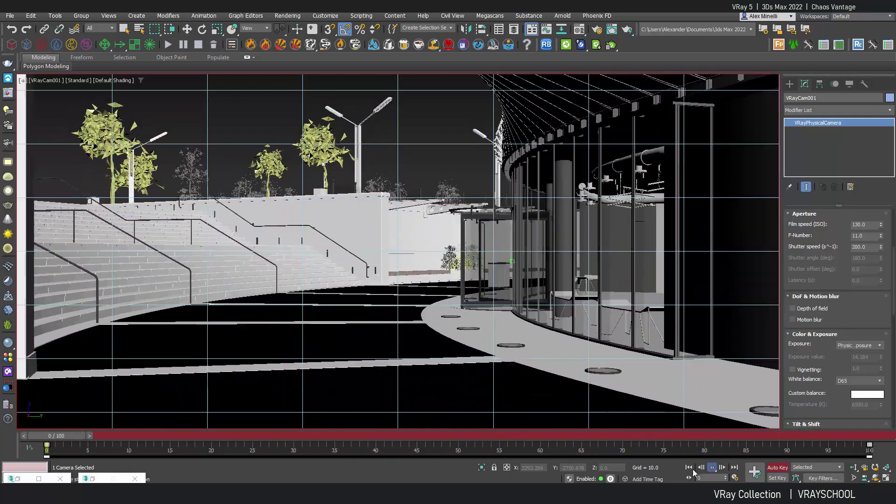
pyautogui.click(777, 468)
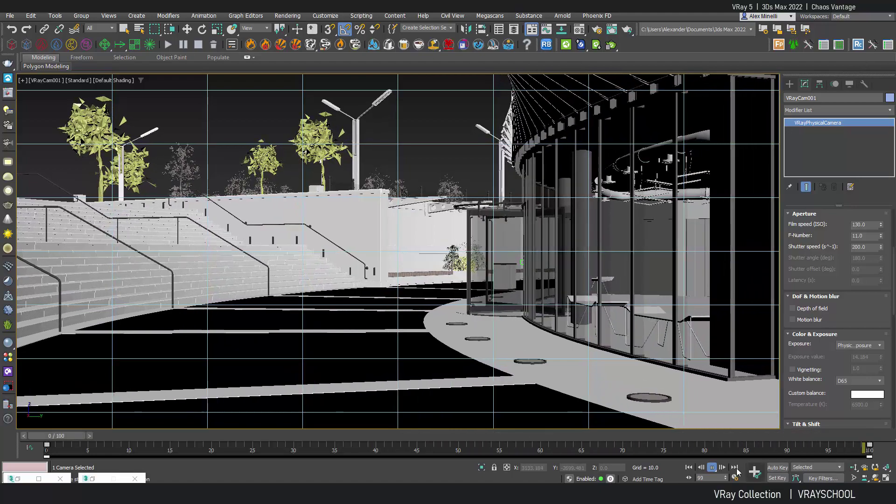
# Switch to Chaos Vantage and set the camera's resolution preset to 1080p.
pyautogui.press('/')
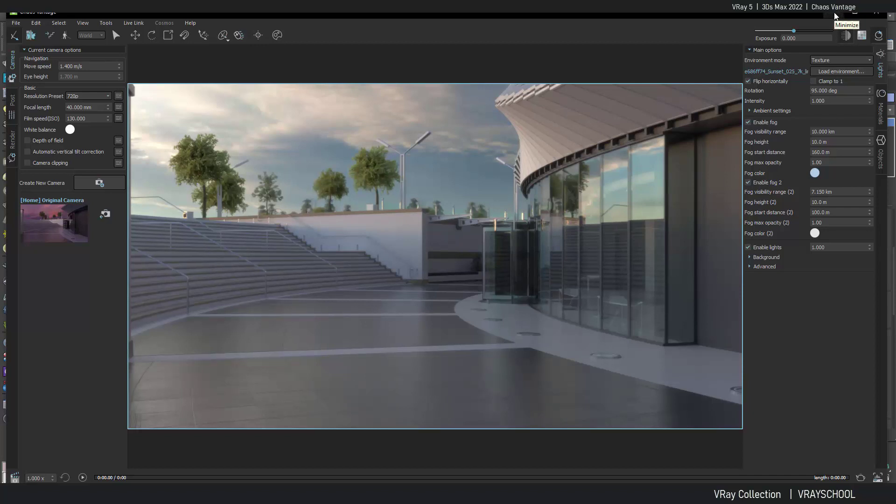
pyautogui.click(109, 97)
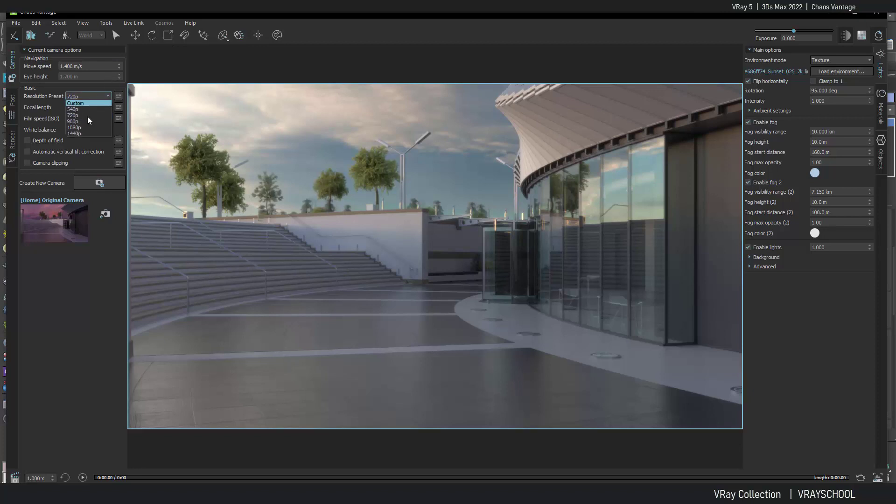
pyautogui.click(75, 128)
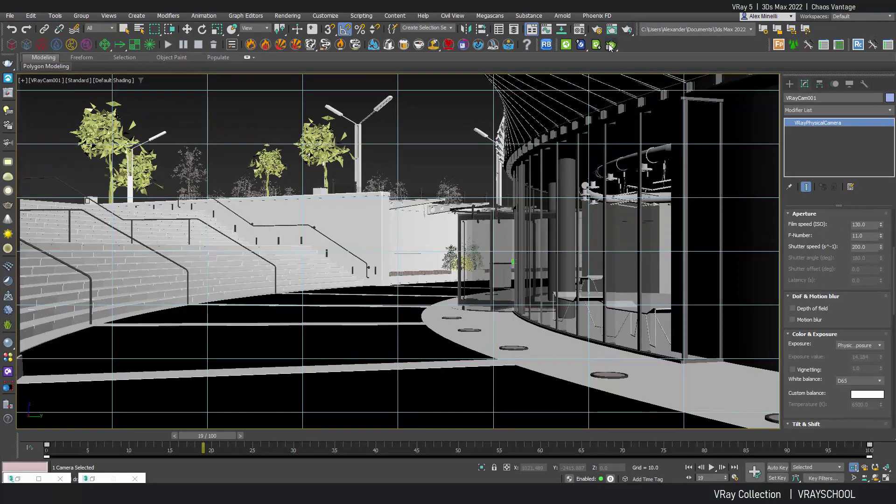
# In 3ds Max, open the Live Link animation render settings and set the Render Setup time output to Active Time Segment.
pyautogui.click(610, 45)
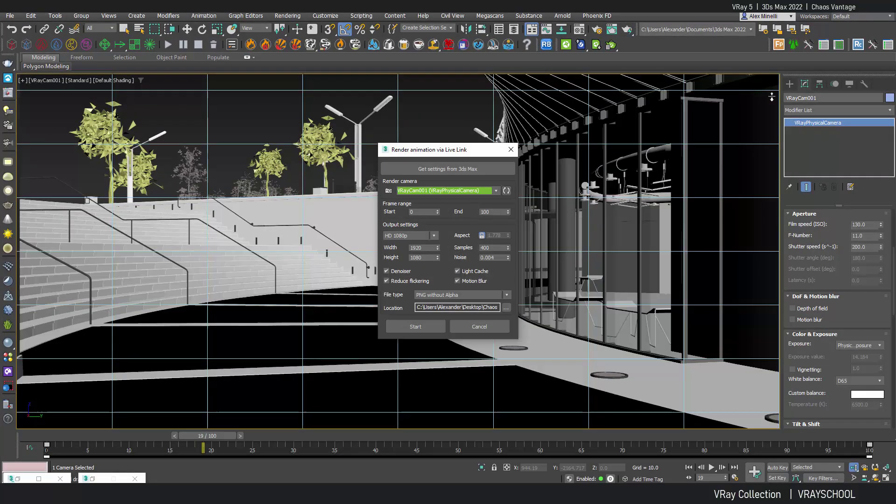
pyautogui.click(455, 171)
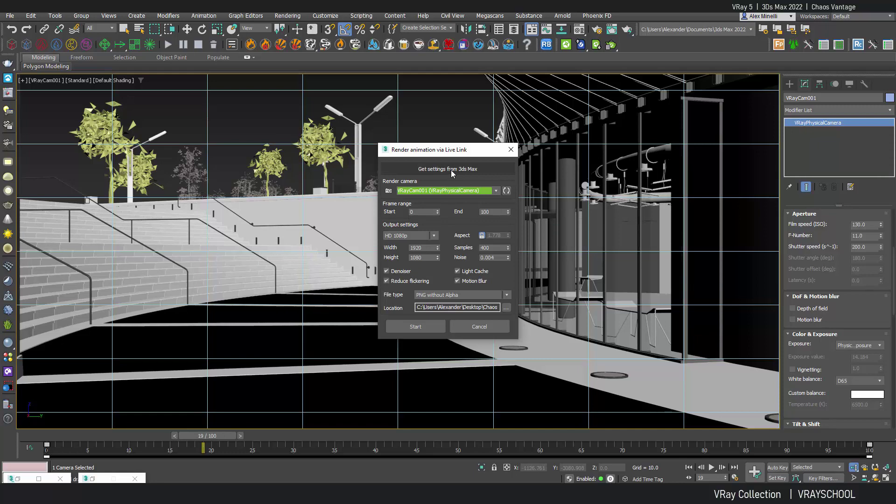
pyautogui.click(596, 30)
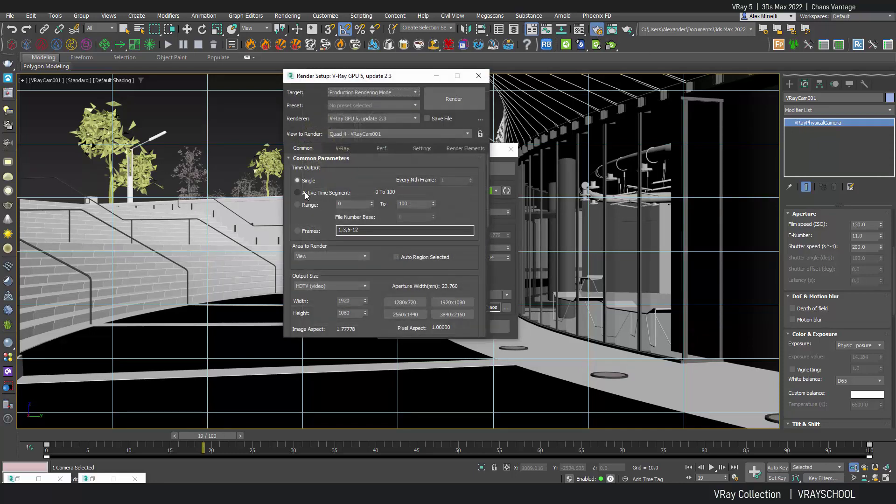
pyautogui.click(297, 193)
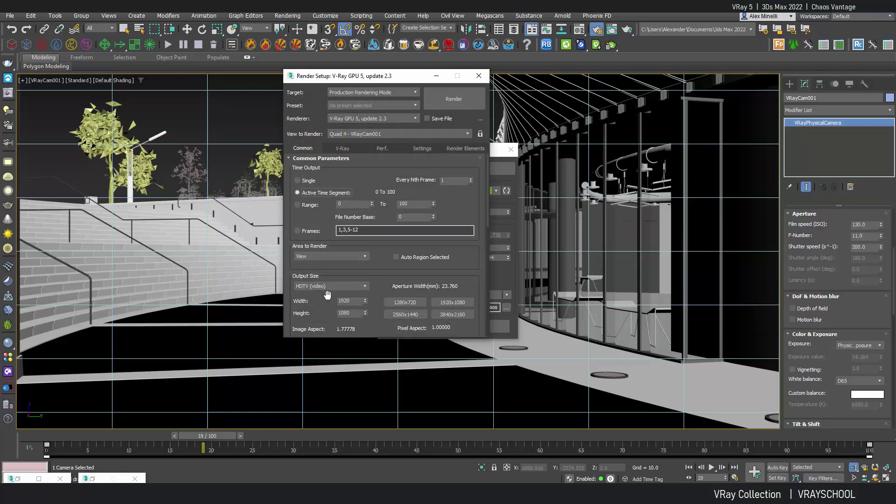
pyautogui.moveTo(355, 75); pyautogui.dragTo(180, 57)
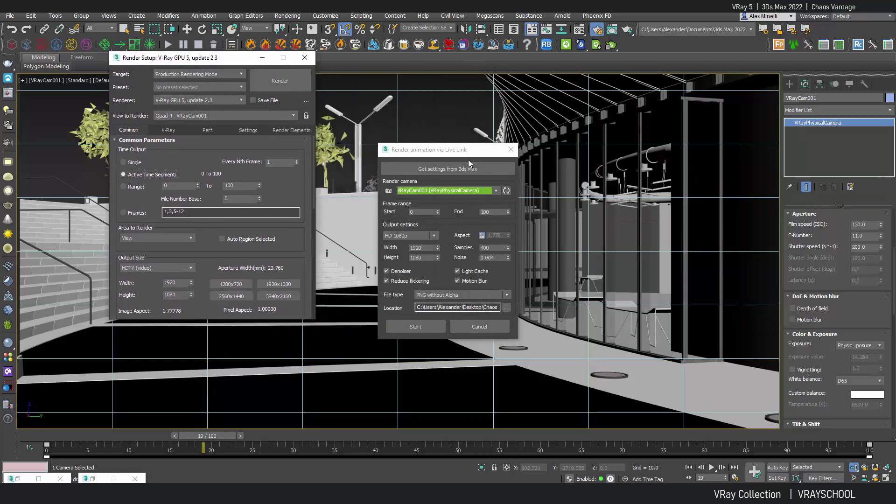
pyautogui.moveTo(459, 150); pyautogui.dragTo(487, 124)
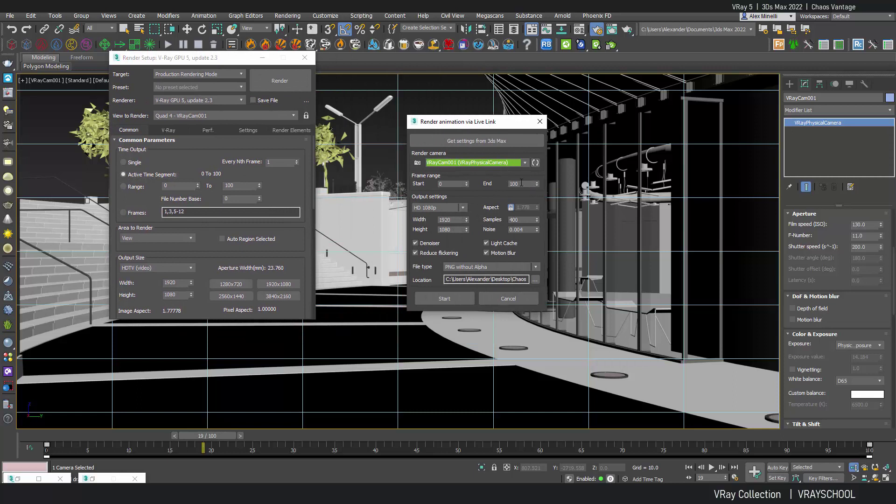
# Set the samples of the Live Link animation render to 400.
pyautogui.doubleClick(513, 220)
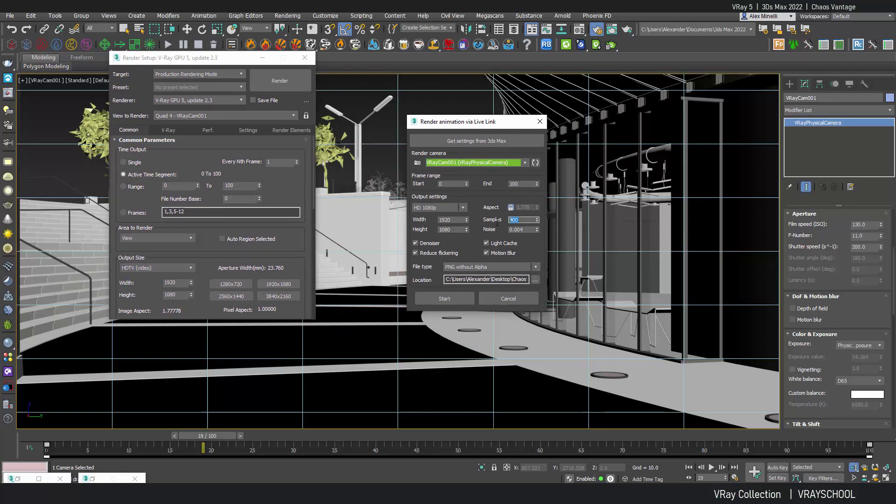
pyautogui.click(520, 230)
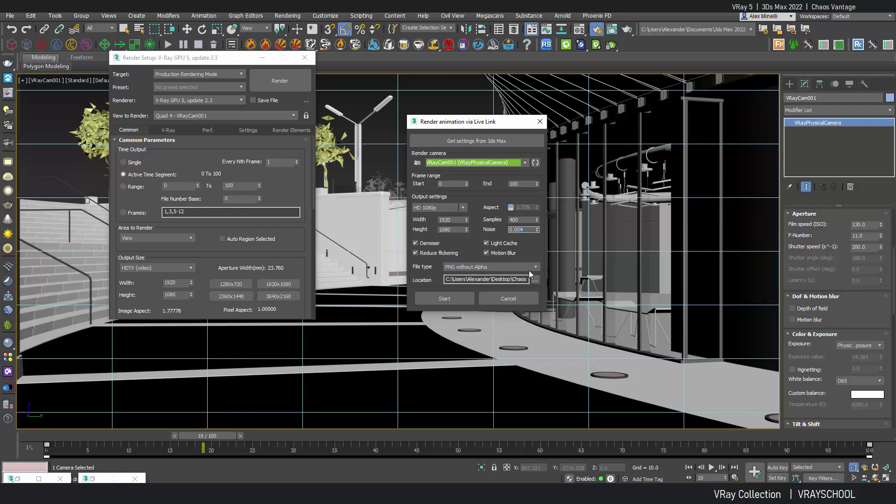
pyautogui.doubleClick(513, 220)
pyautogui.write('100')
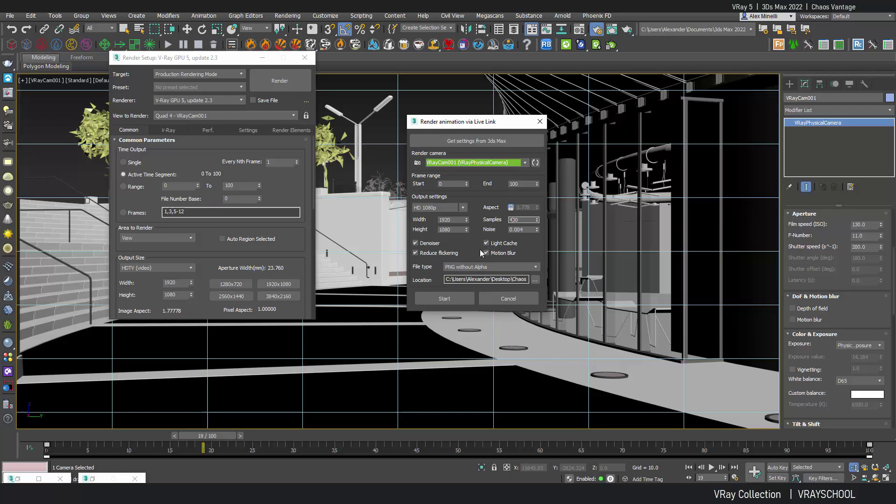
# Set the render output to chaos-vangate.png in the Chaos Vangate folder and start the animation render.
pyautogui.click(534, 279)
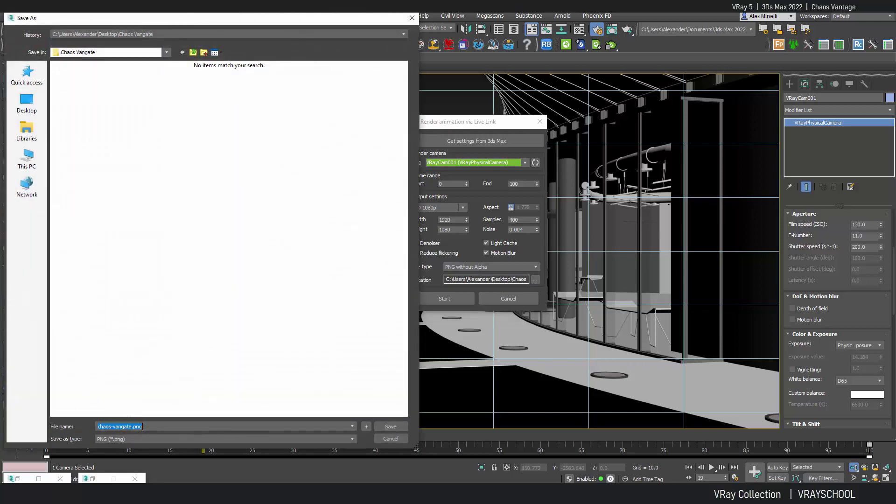
pyautogui.click(390, 426)
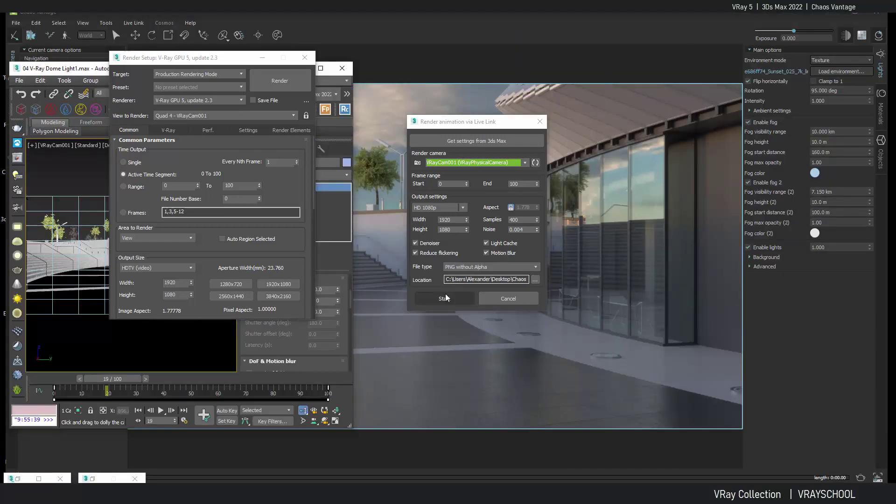
pyautogui.click(446, 298)
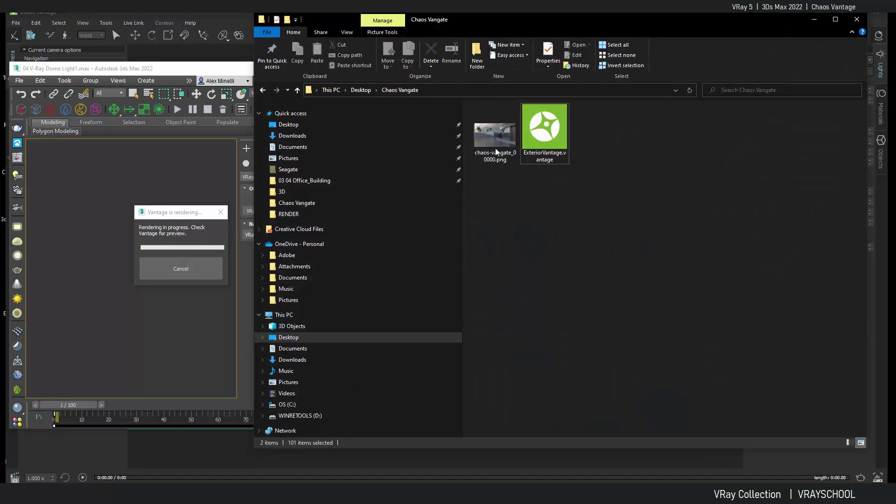
# Open the first rendered PNG frame to inspect its quality, and return to the running render in 3ds Max and Chaos Vantage.
pyautogui.click(494, 139)
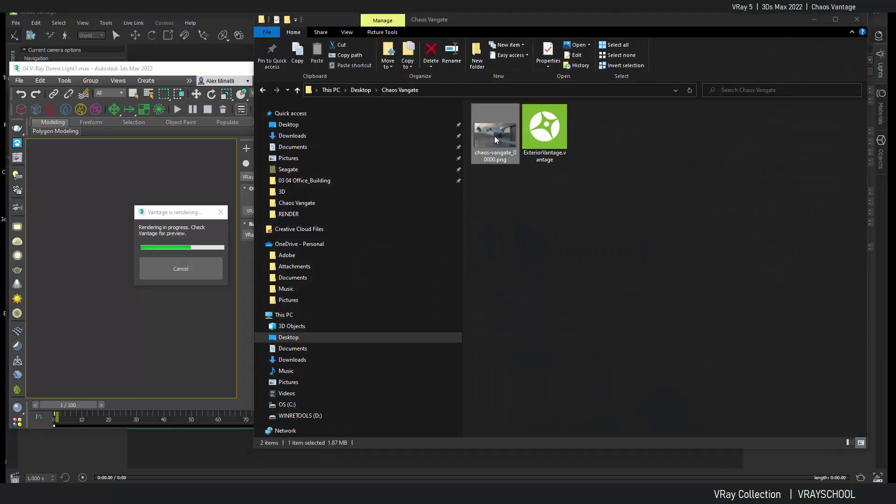
pyautogui.doubleClick(494, 137)
pyautogui.scroll(3, 494, 139)
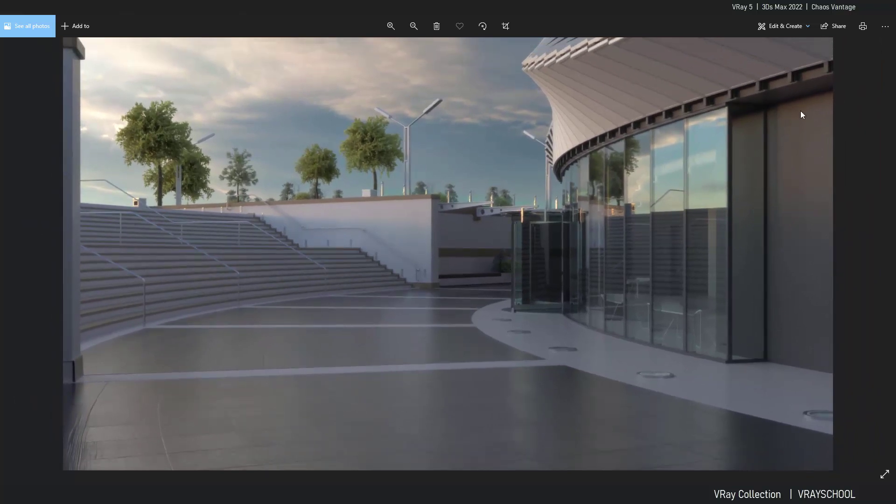
pyautogui.click(842, 13)
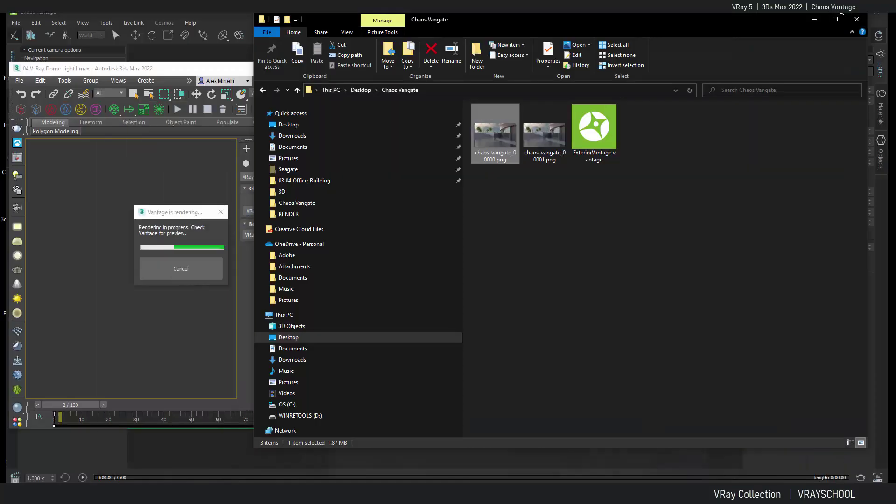
pyautogui.click(197, 71)
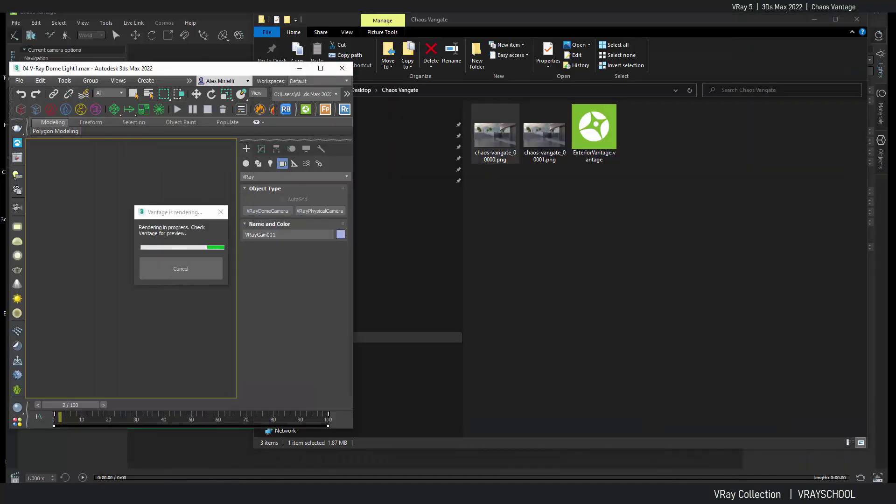
pyautogui.click(814, 19)
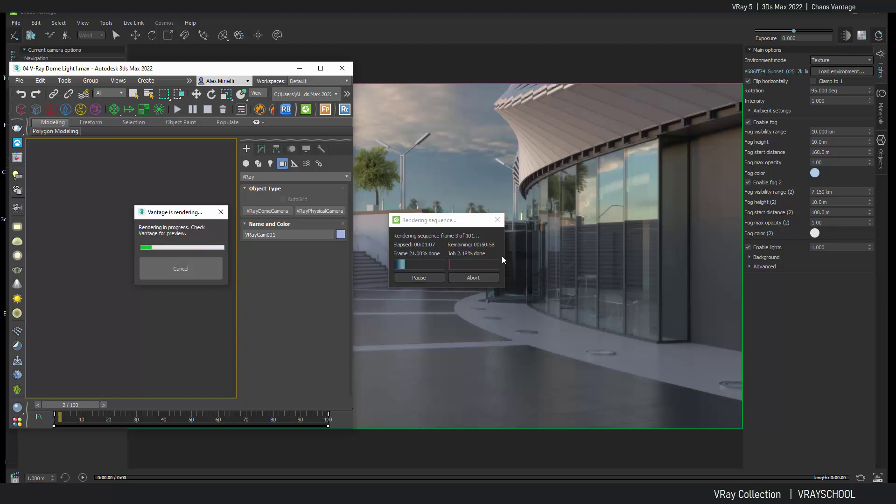